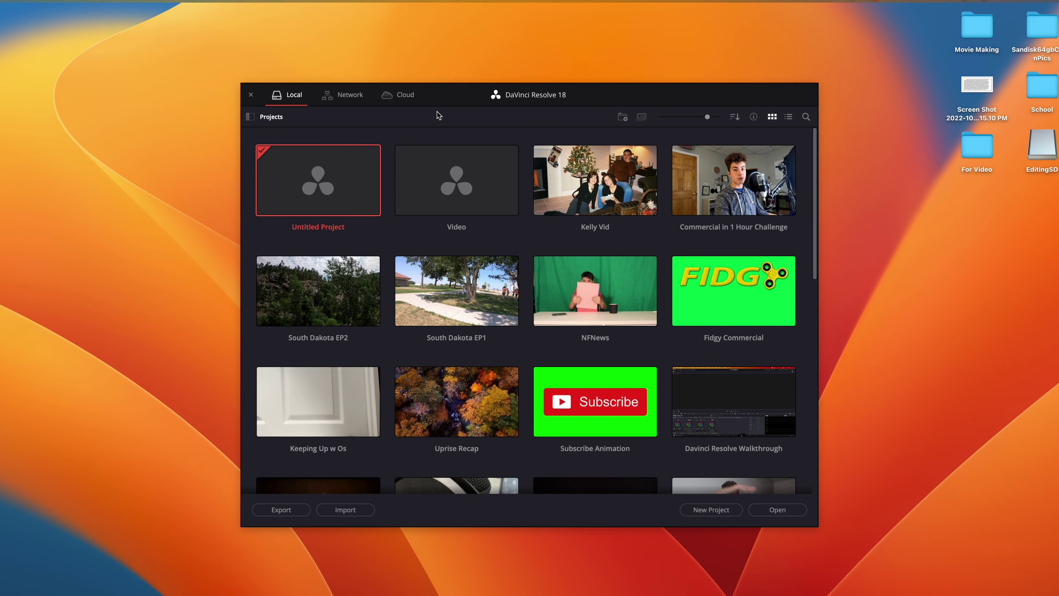
Open the 'Video' project from the Project Manager.
double_click(452, 166)
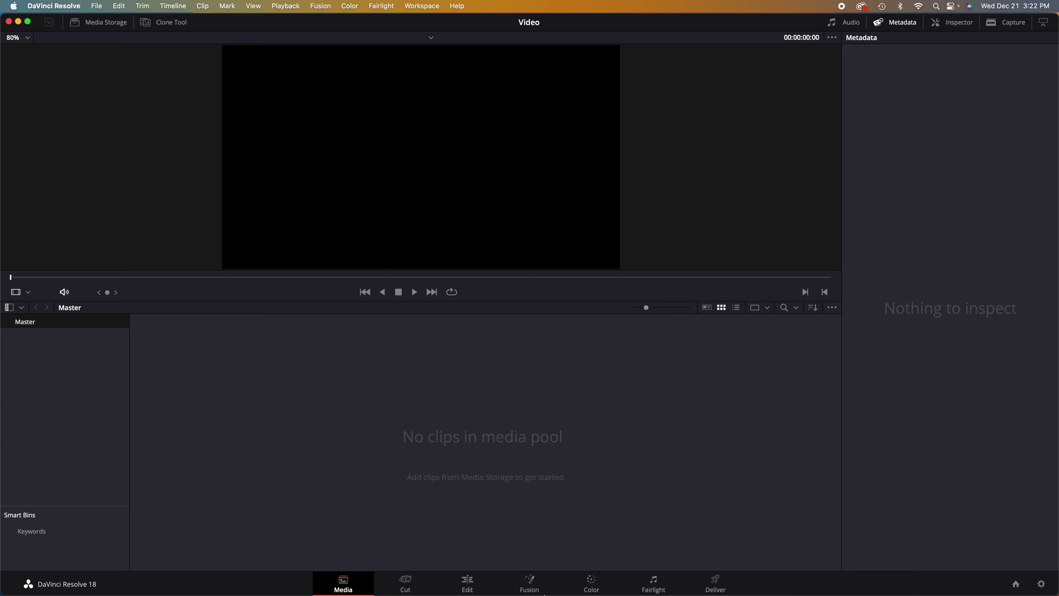
Import the For Video folder's clips GH011315, GH011318 and GH011321 into the media pool.
key(super+i)
scroll(431, 519, down, 5)
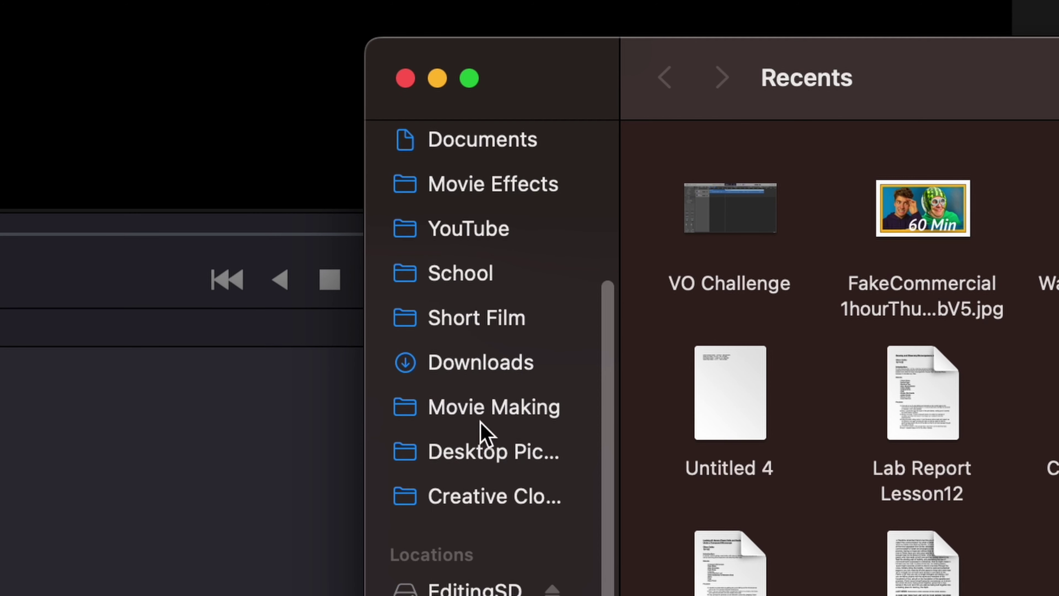
key(shift+super+d)
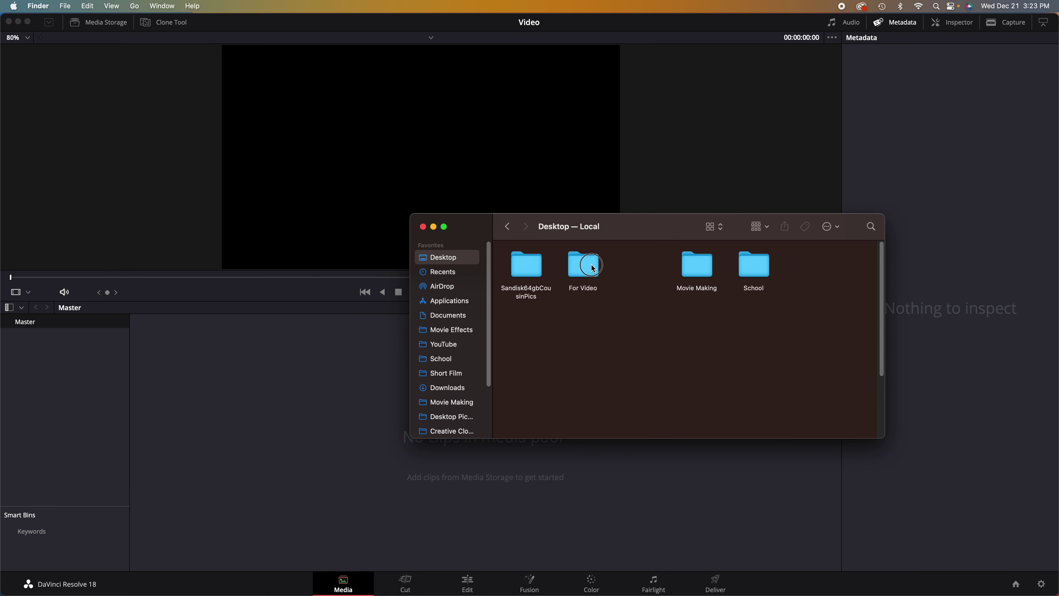
drag(593, 268, 219, 478)
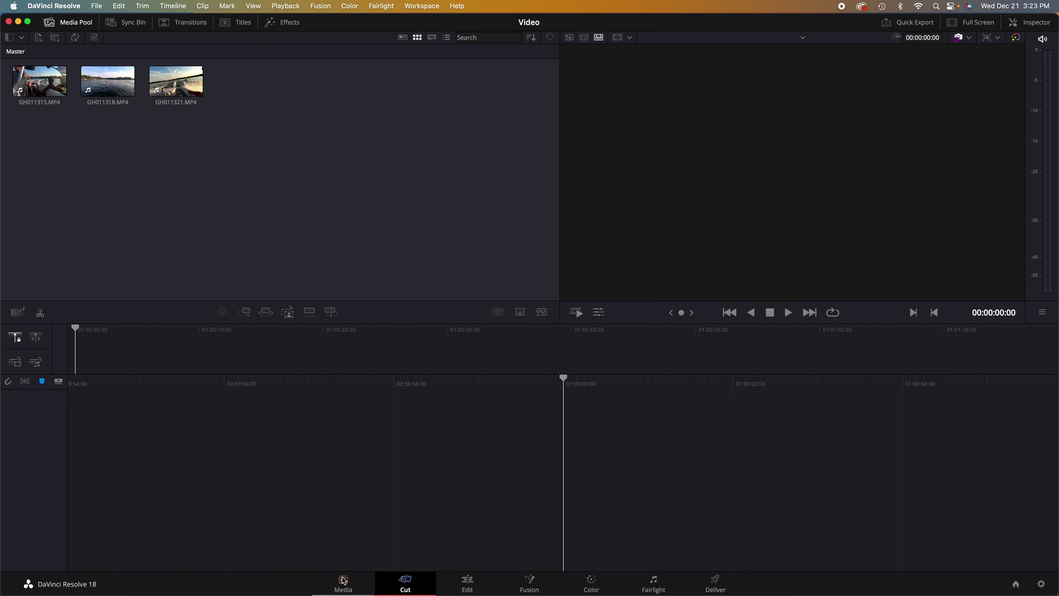
click(344, 580)
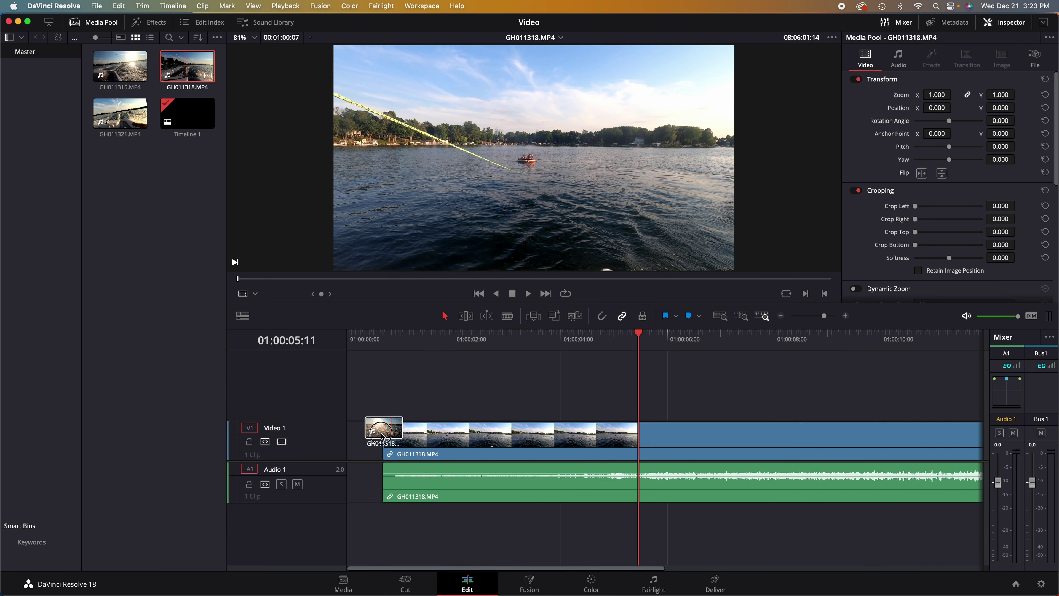
Put GH011318 on the timeline, delete its middle piece and close the gap.
drag(346, 434, 348, 436)
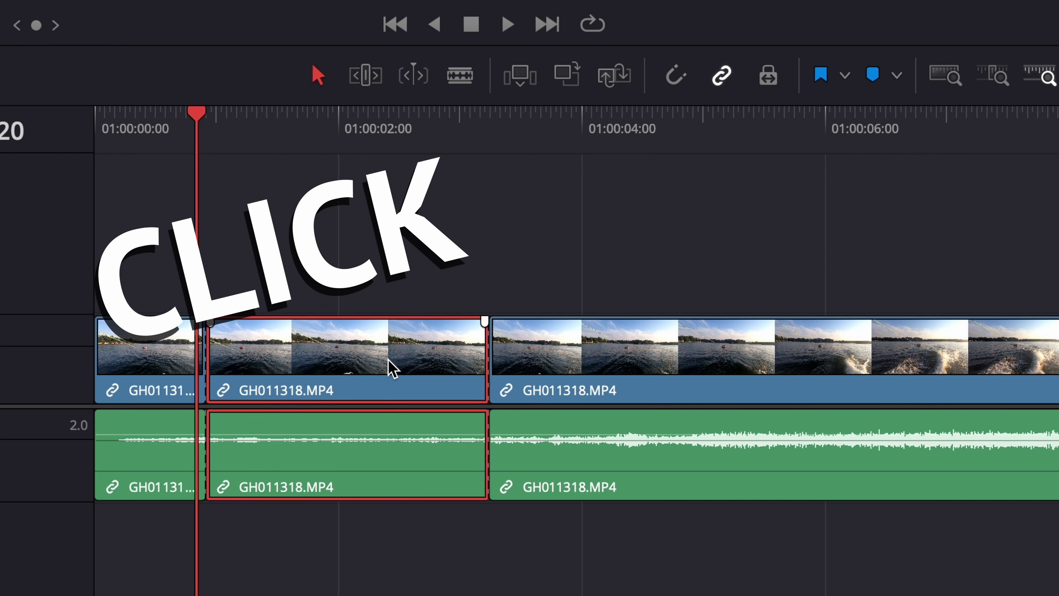
right_click(476, 446)
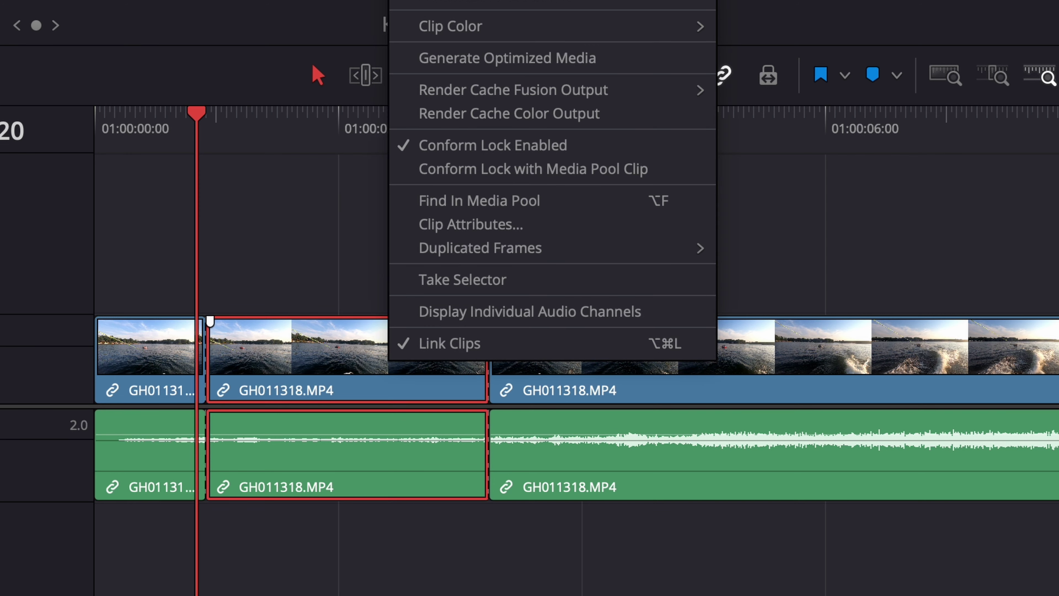
key(BackSpace)
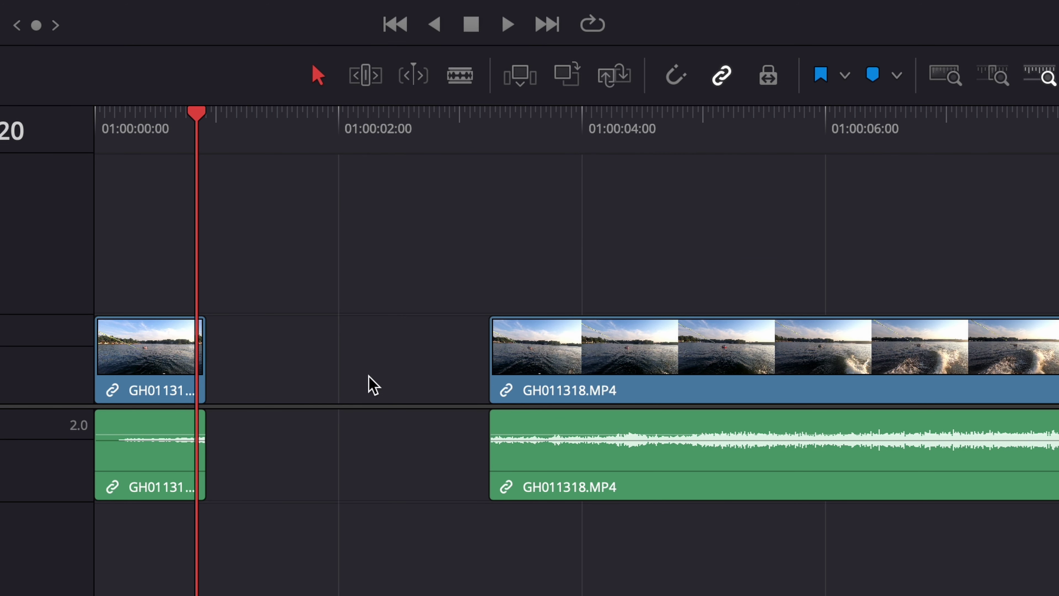
click(374, 382)
click(374, 382)
key(BackSpace)
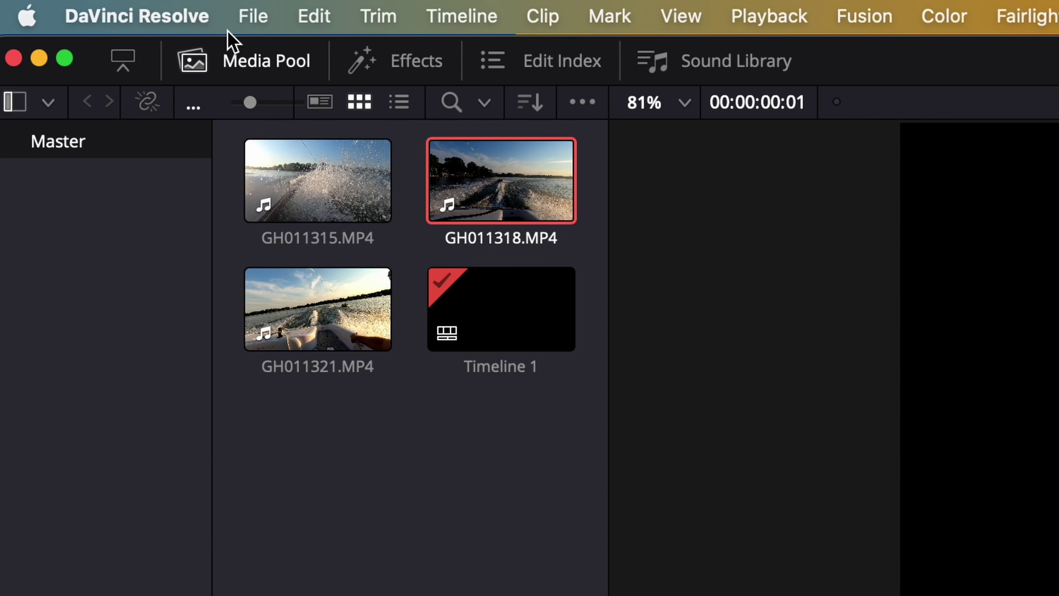
Switch the Keyboard Customization preset from the custom set to DaVinci Resolve.
click(82, 11)
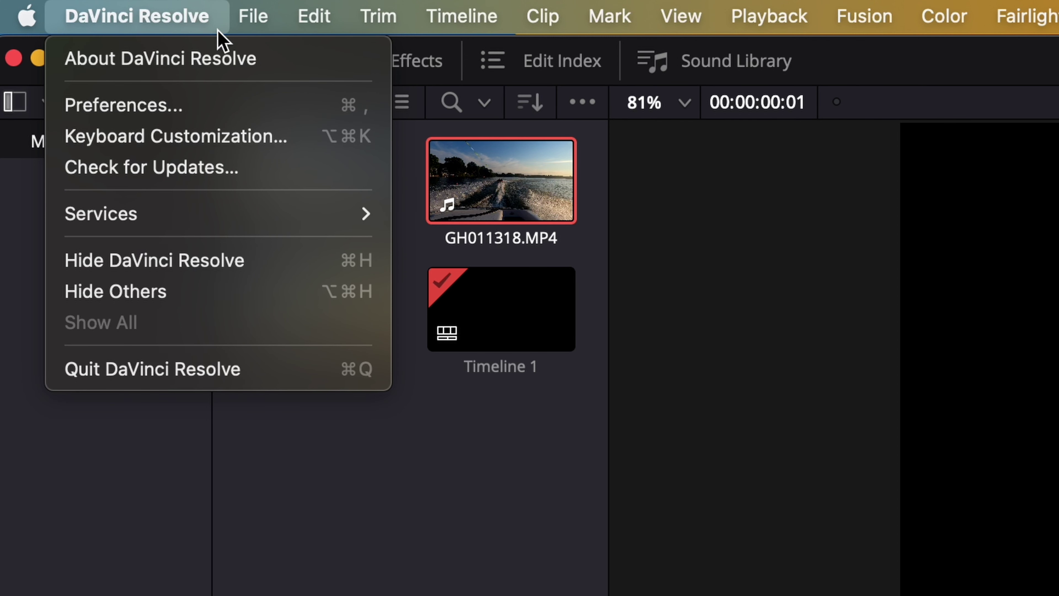
click(216, 134)
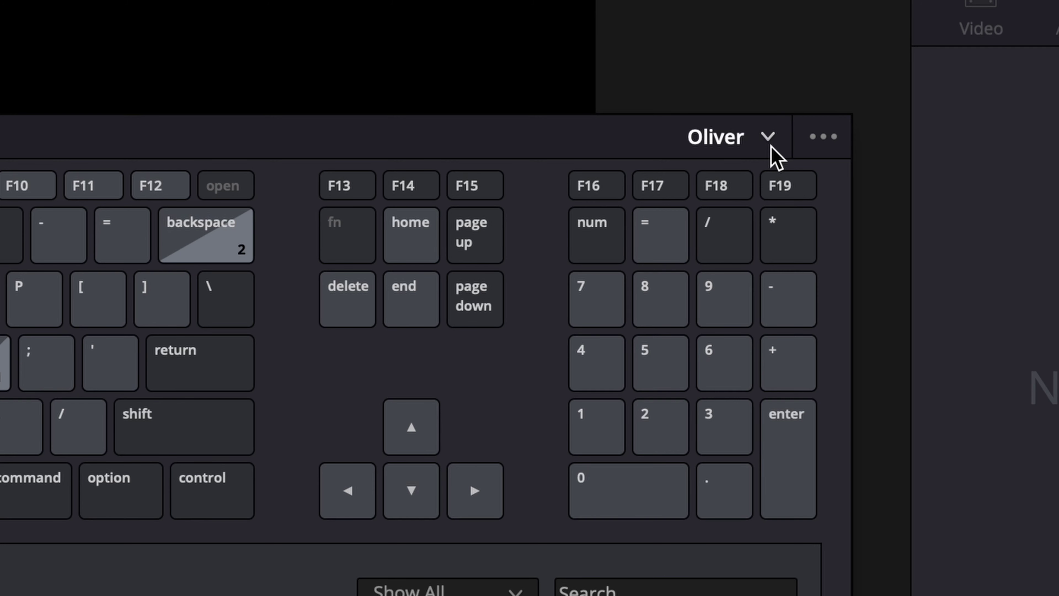
click(768, 138)
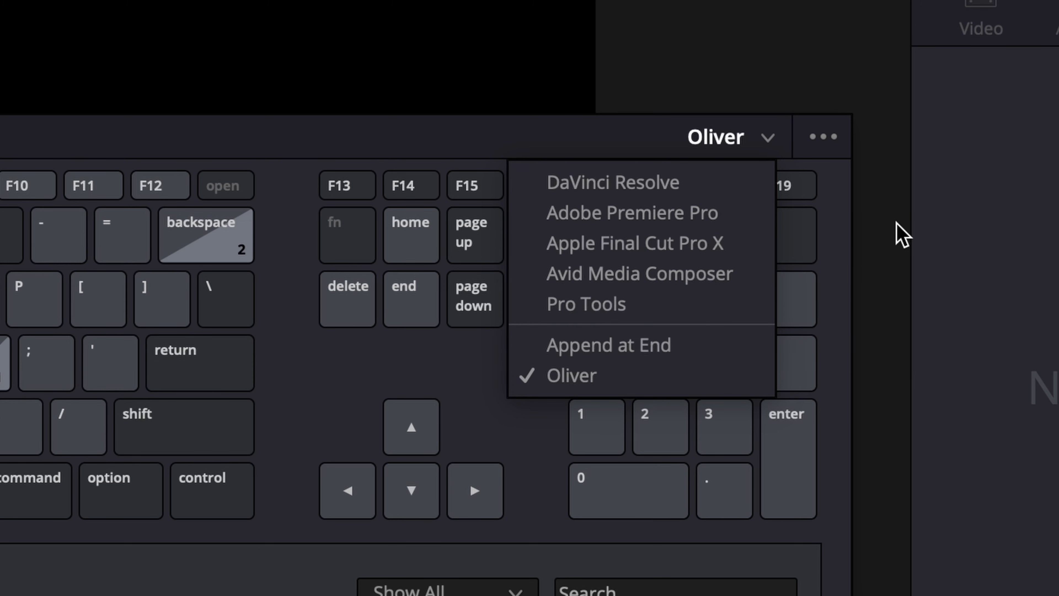
click(775, 144)
click(776, 141)
click(726, 177)
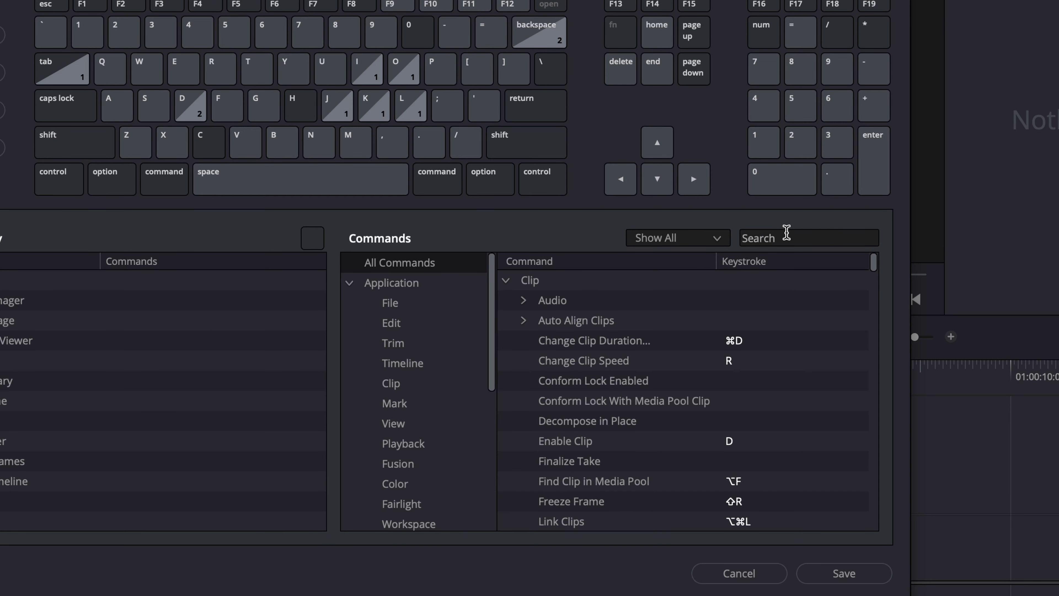
Search 'blade' to find the Blade Edit Mode shortcut B, then save and close.
click(747, 255)
text(blade)
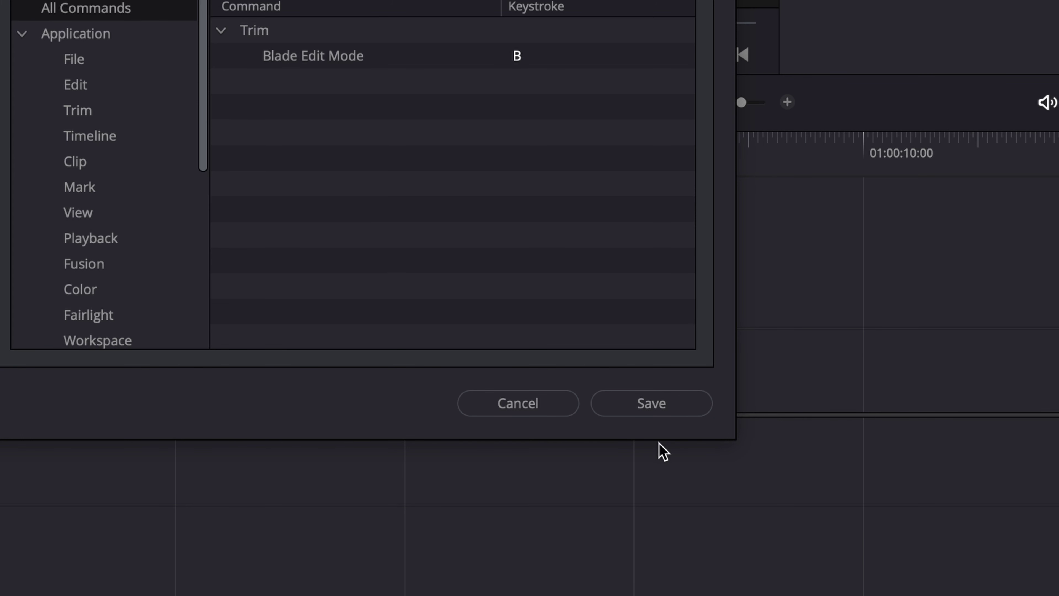
click(656, 408)
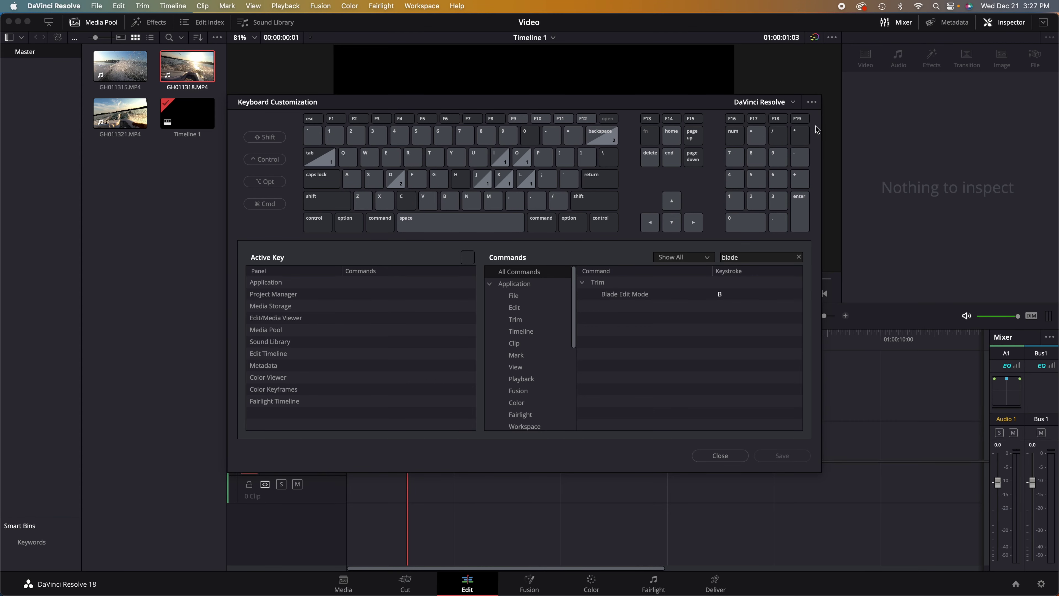
click(720, 455)
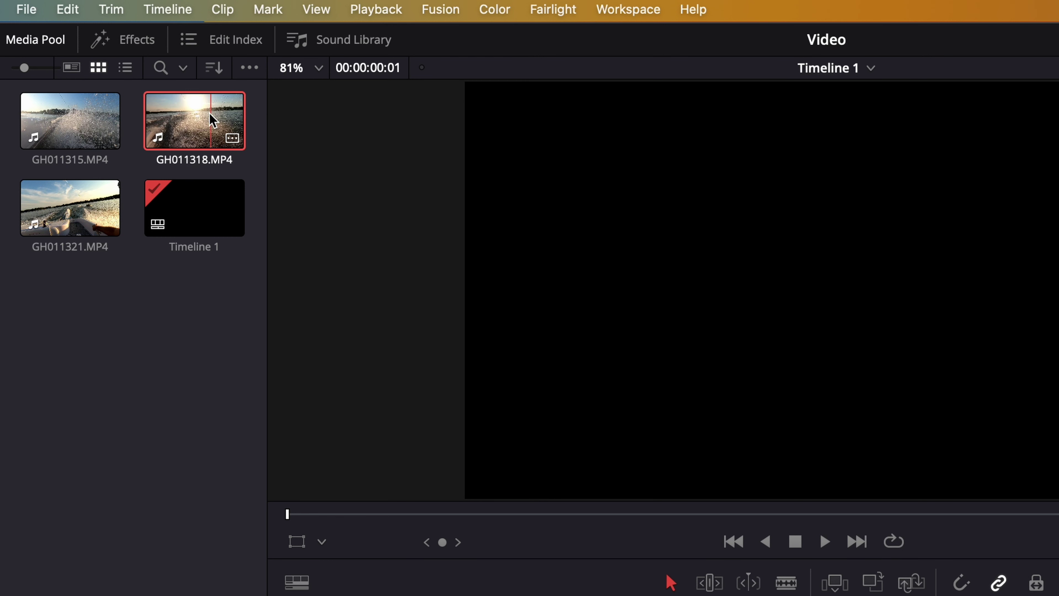
Drop GH011318 at the start of Video 1 and blade it at the playhead and near 01:00:02:13.
drag(198, 63, 370, 410)
drag(328, 466, 323, 499)
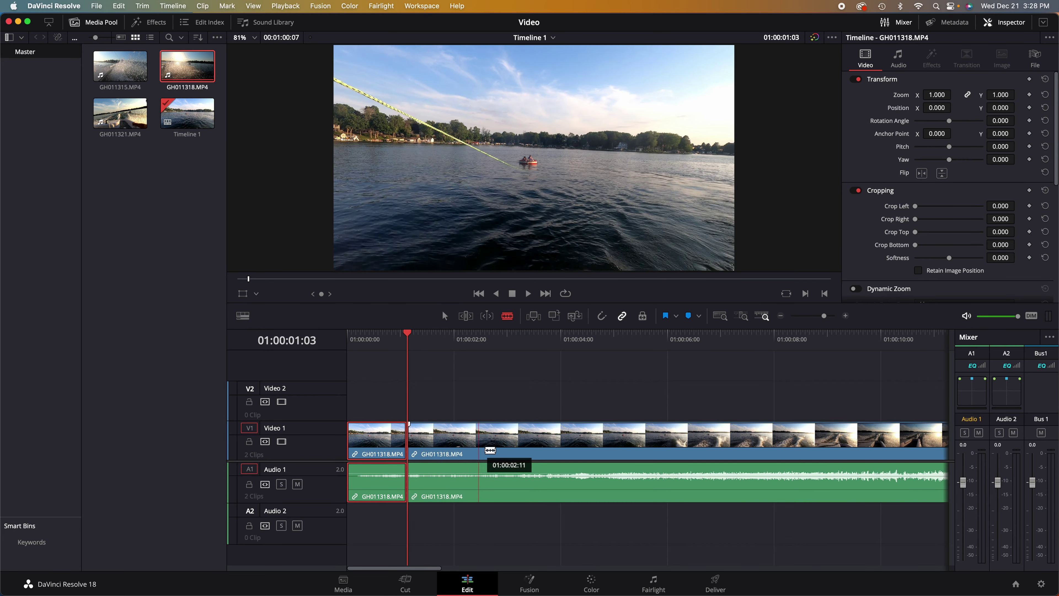
click(412, 450)
click(485, 449)
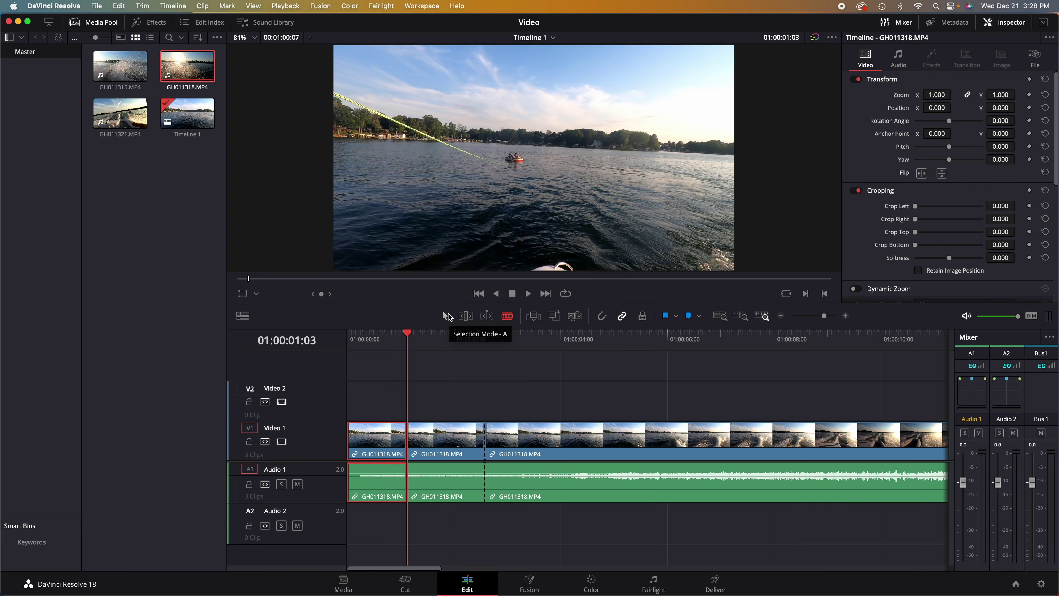
Return to Selection mode, select the cut pieces, and reopen Keyboard Customization with Option+Cmd+K.
click(331, 211)
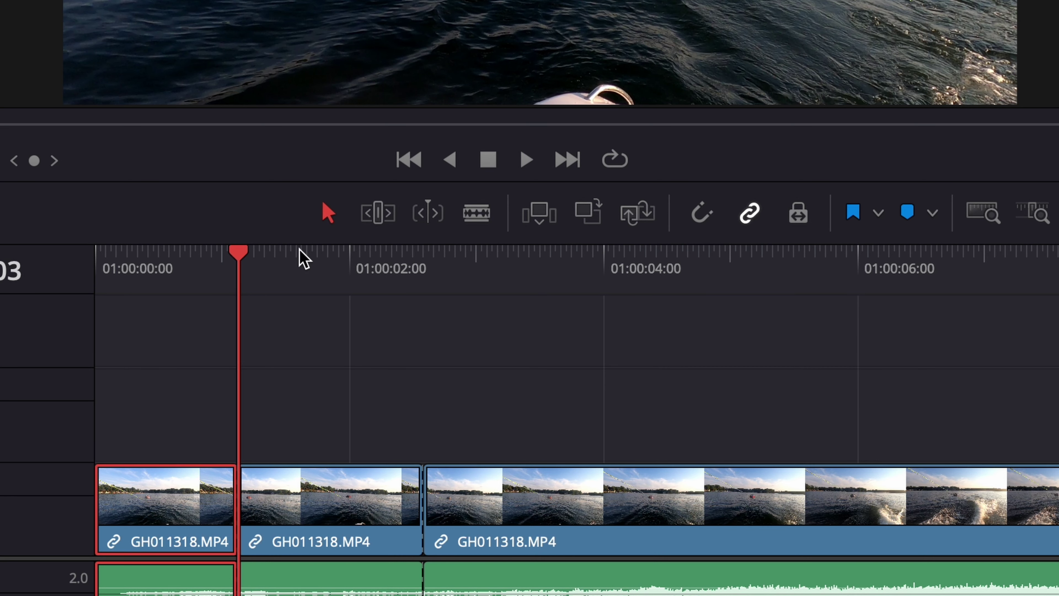
click(306, 389)
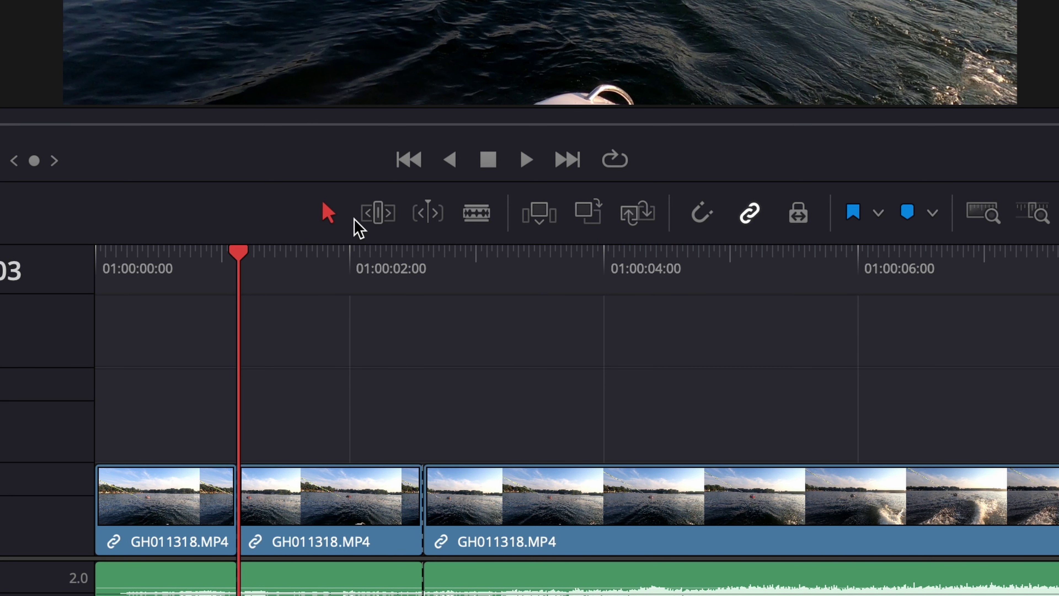
click(347, 520)
click(702, 517)
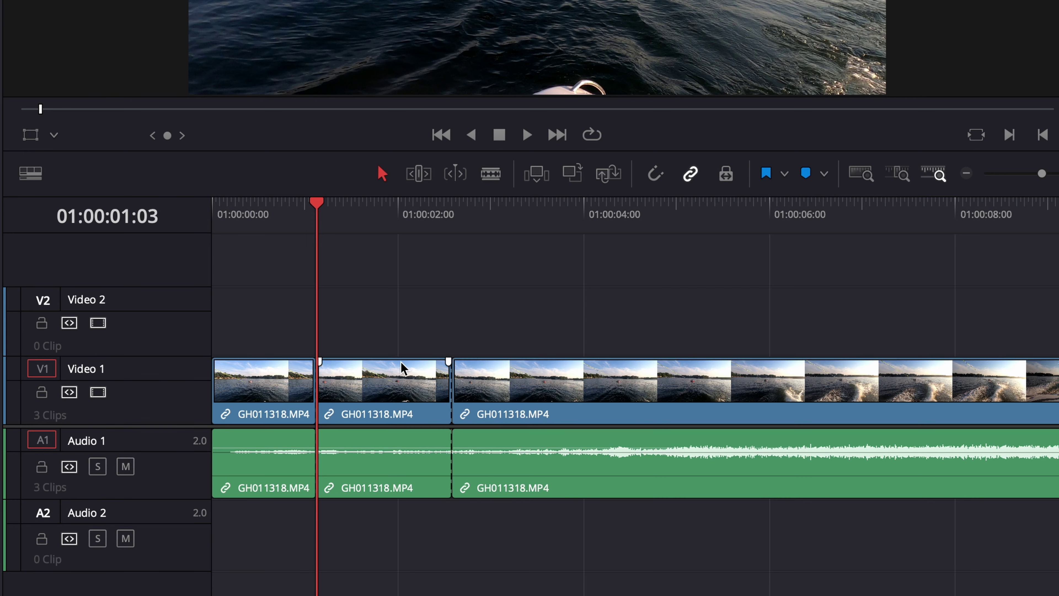
click(401, 367)
click(261, 392)
click(371, 392)
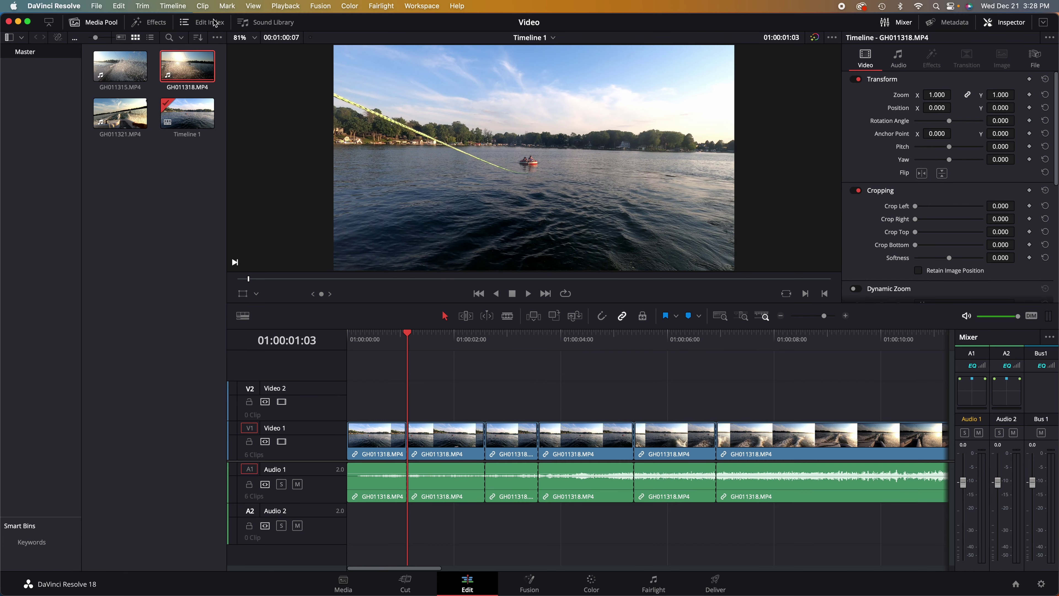
key(alt+super+k)
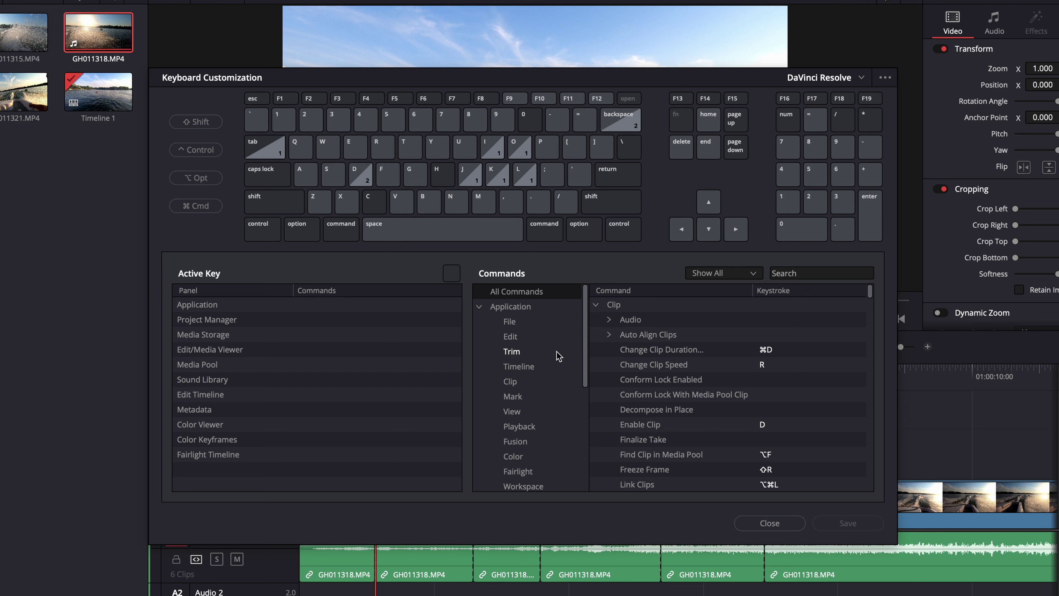
Find Trim > Ripple > End to Playhead (Shift+Cmd+]) and ripple-trim the clip at the playhead.
click(554, 336)
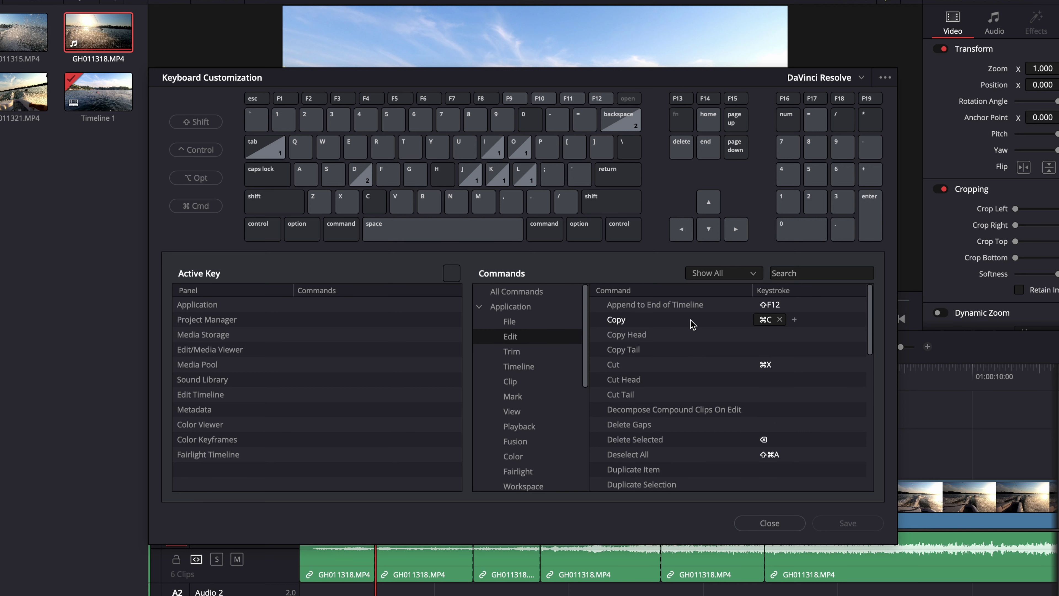
click(818, 272)
text(right)
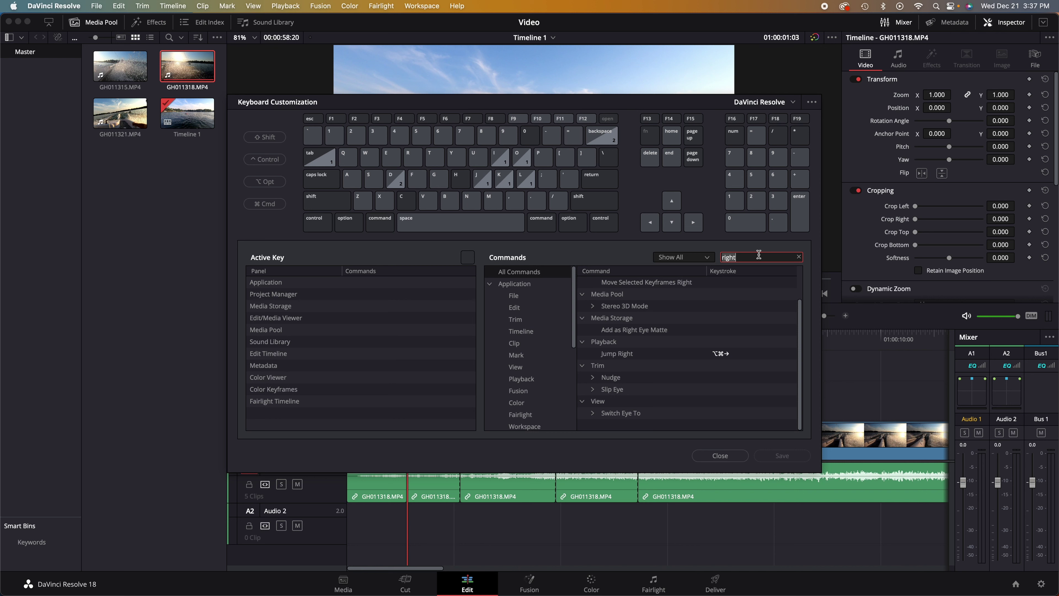
key(BackSpace)
key(BackSpace)
key(BackSpace)
key(BackSpace)
key(BackSpace)
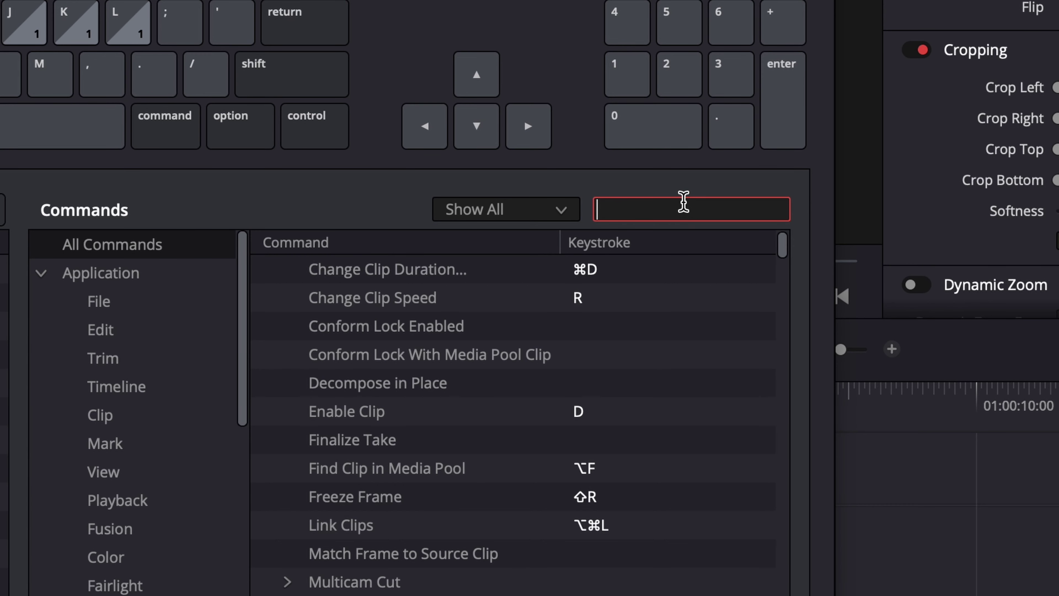
text(end to playh)
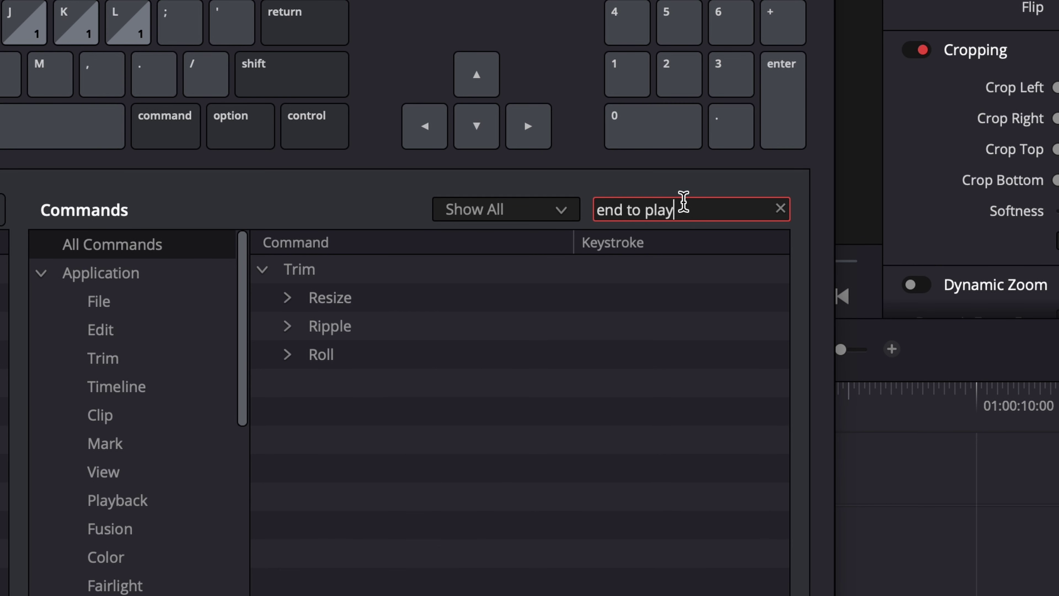
text(ead)
click(287, 328)
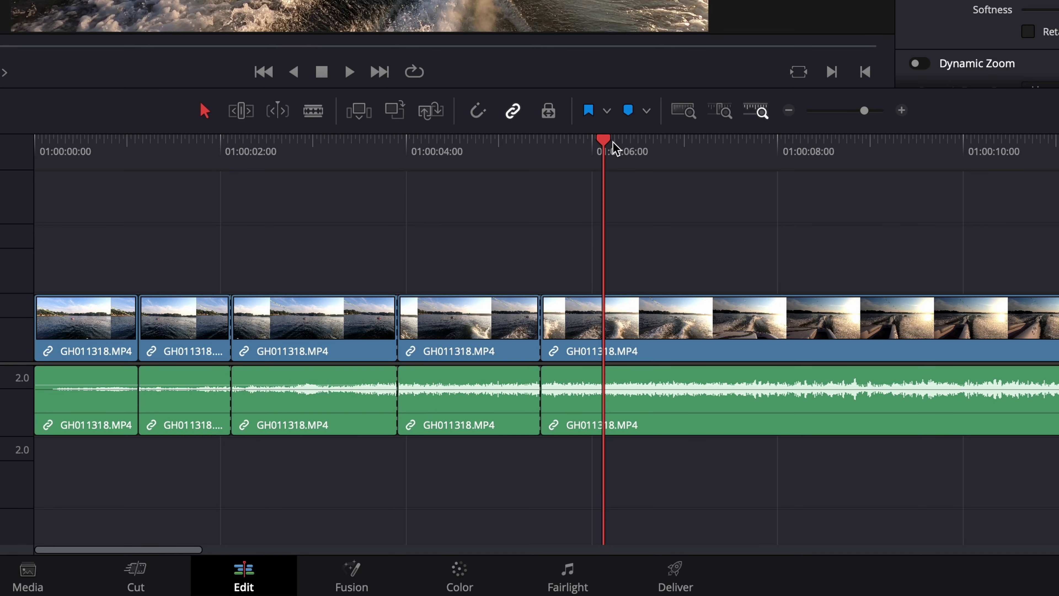
key(super+shift+bracketright)
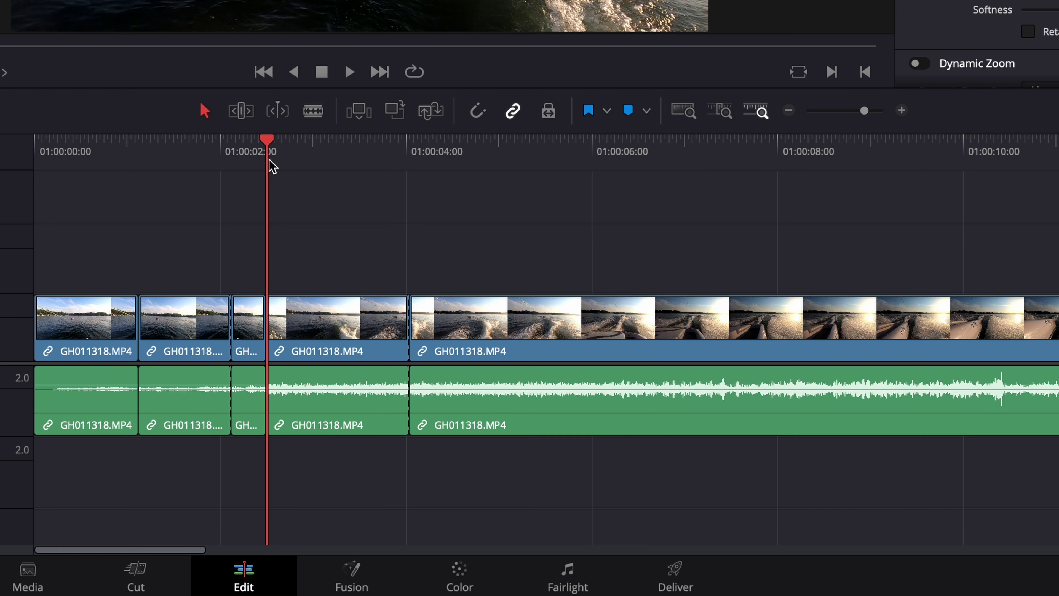
Ripple-trim the third clip's start to the playhead, then park the playhead at 01:00:02:22.
key(super+shift+bracketleft)
drag(272, 166, 293, 171)
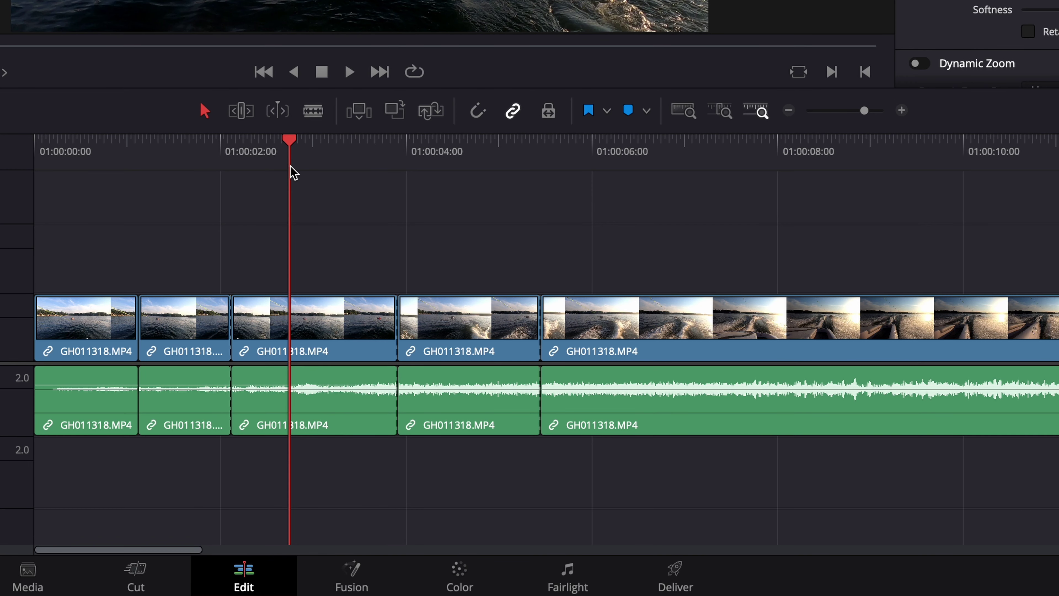
key(super+shift+bracketleft)
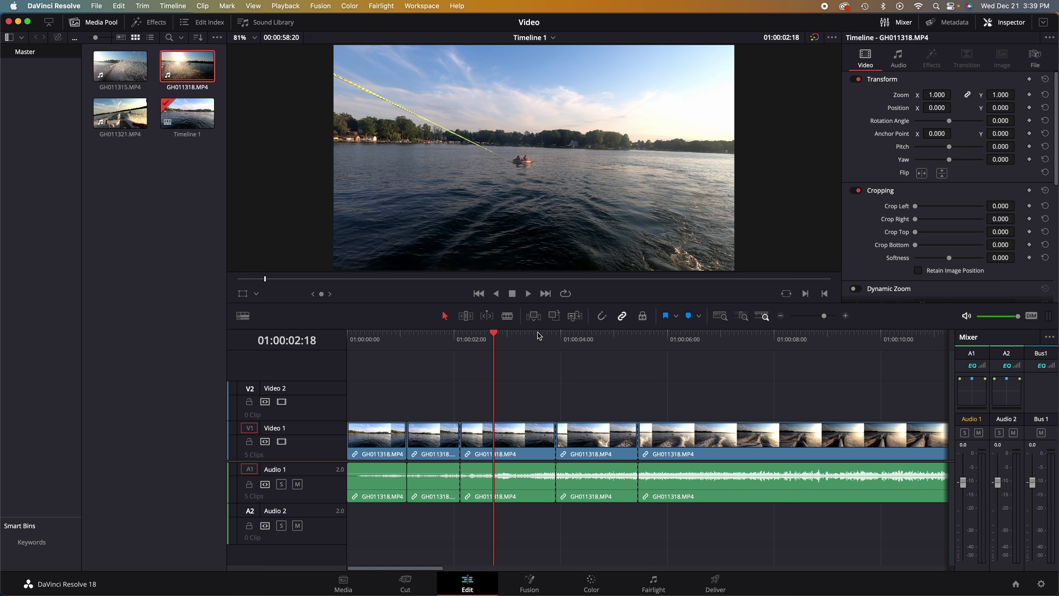
click(502, 339)
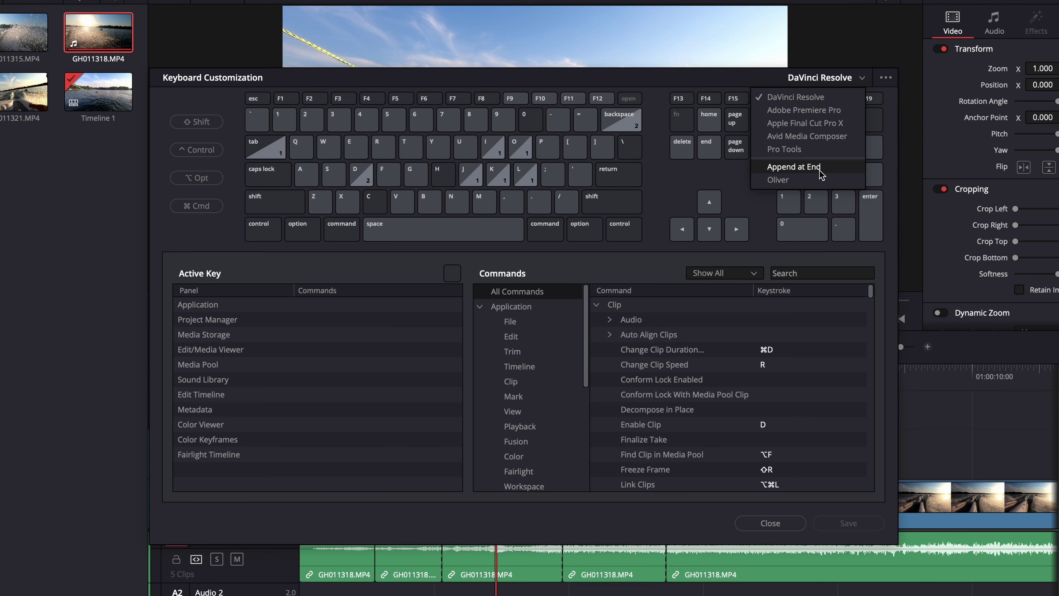
Choose the custom preset, check the End and Start to Playhead shortcuts, and save.
click(817, 181)
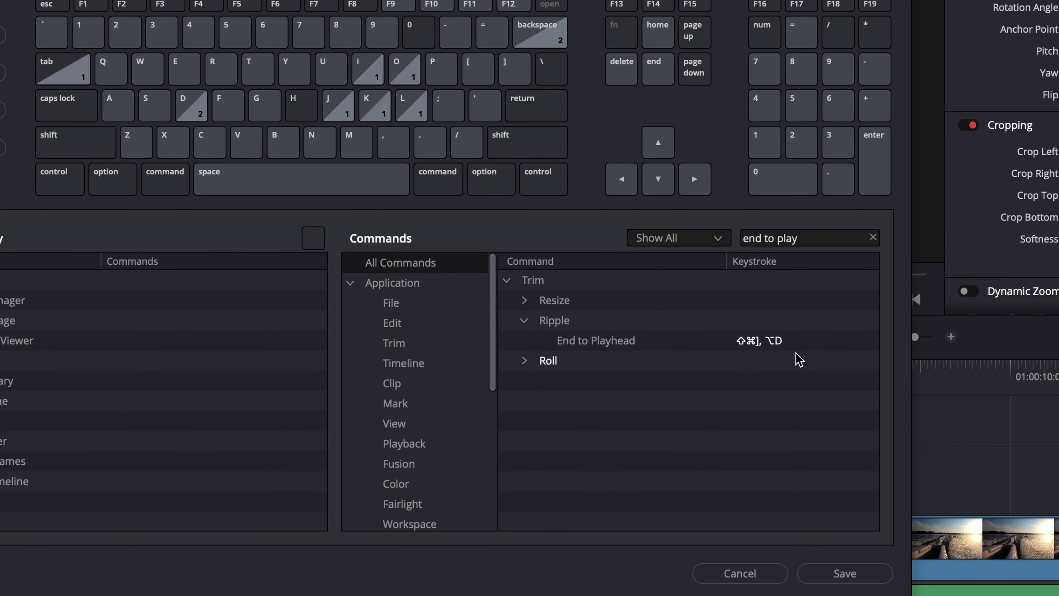
click(786, 349)
click(769, 238)
key(BackSpace)
key(BackSpace)
key(BackSpace)
text(start)
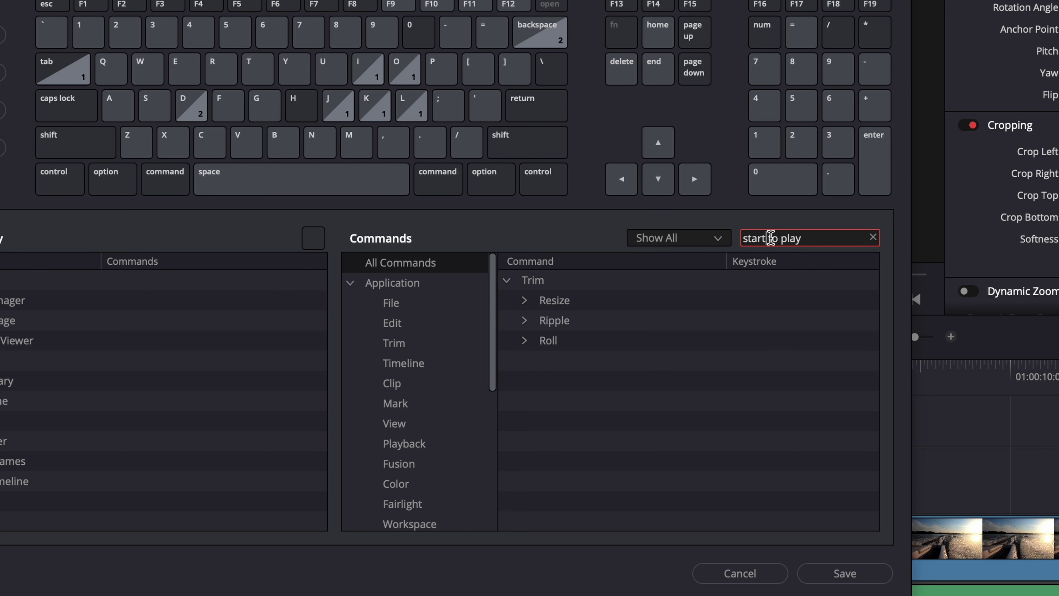
key(Return)
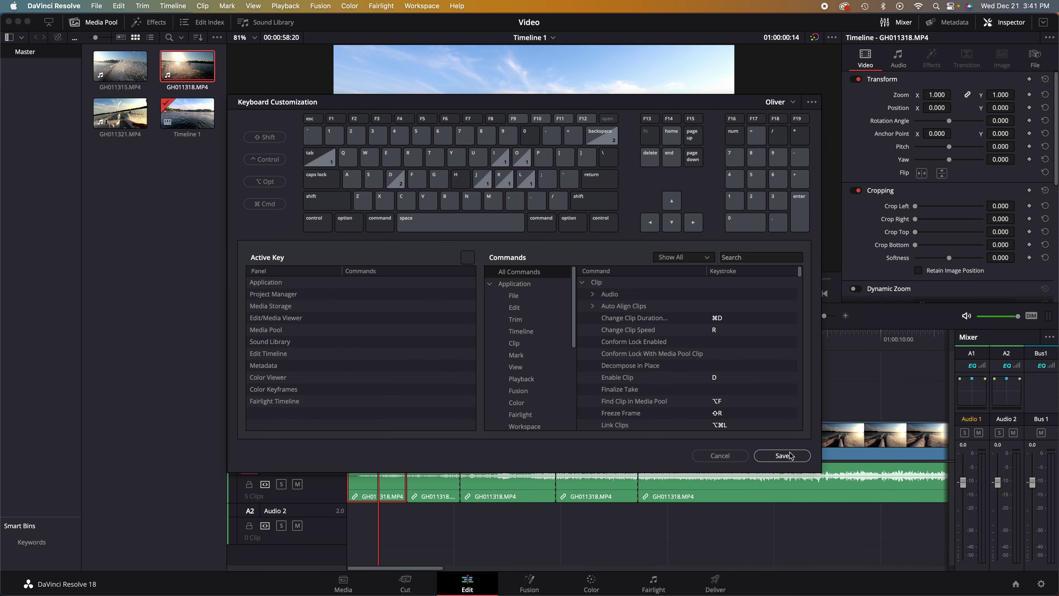
click(789, 454)
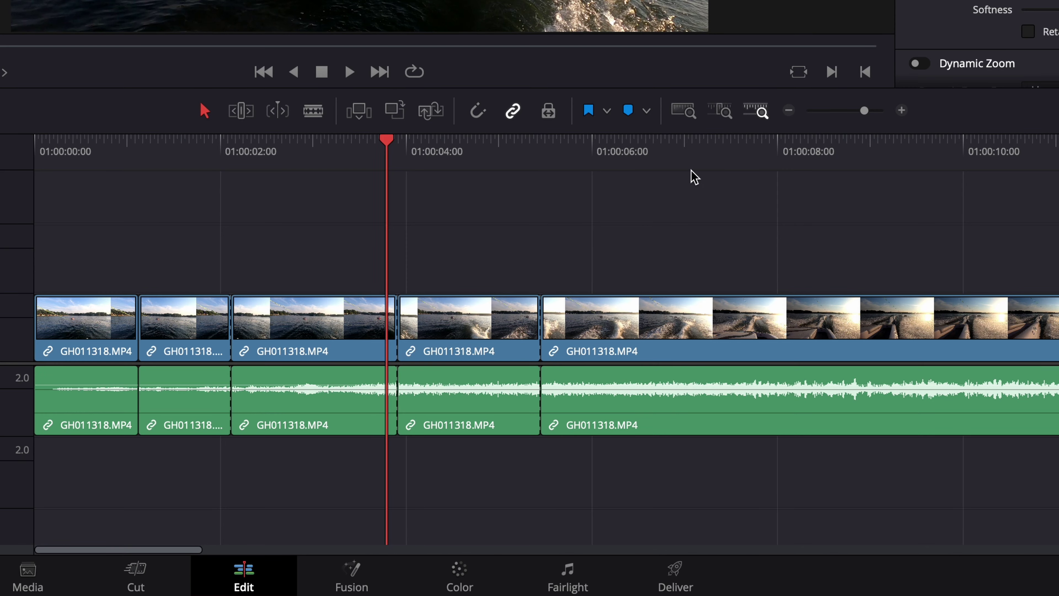
Trim the last GH011318 piece at the playhead so the timeline ends at 01:00:07:21.
click(719, 353)
scroll(600, 413, right, 3)
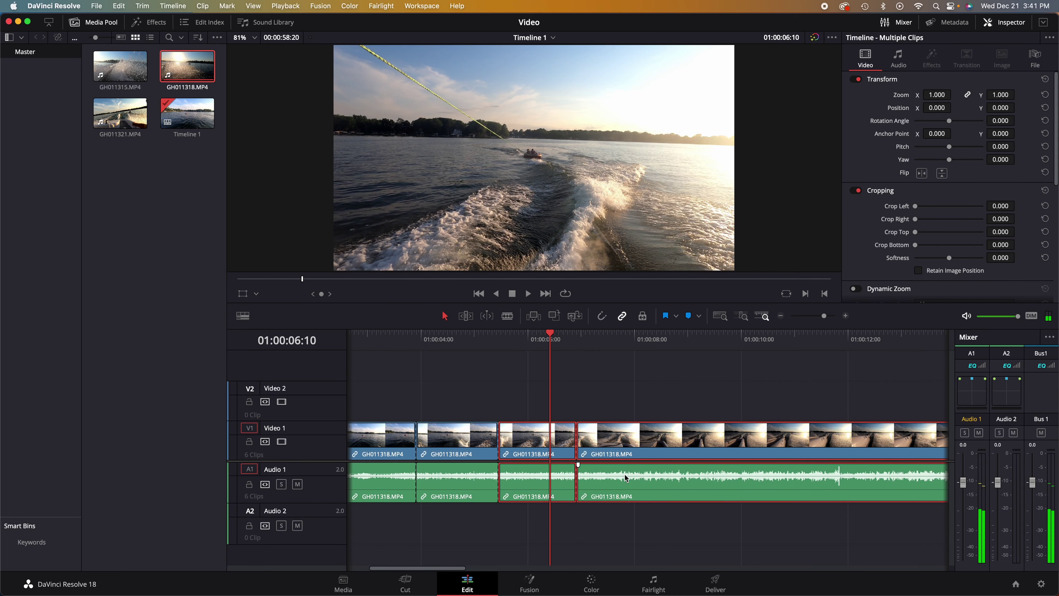
click(611, 301)
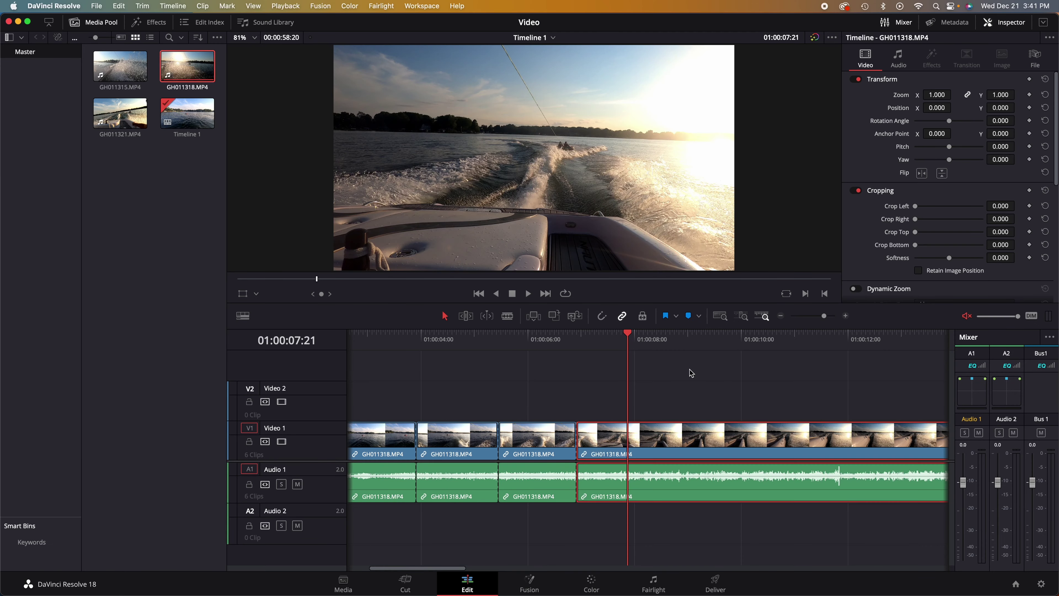
key(shift+bracketright)
Switch Keyboard Customization back to the default DaVinci Resolve shortcut preset.
click(58, 6)
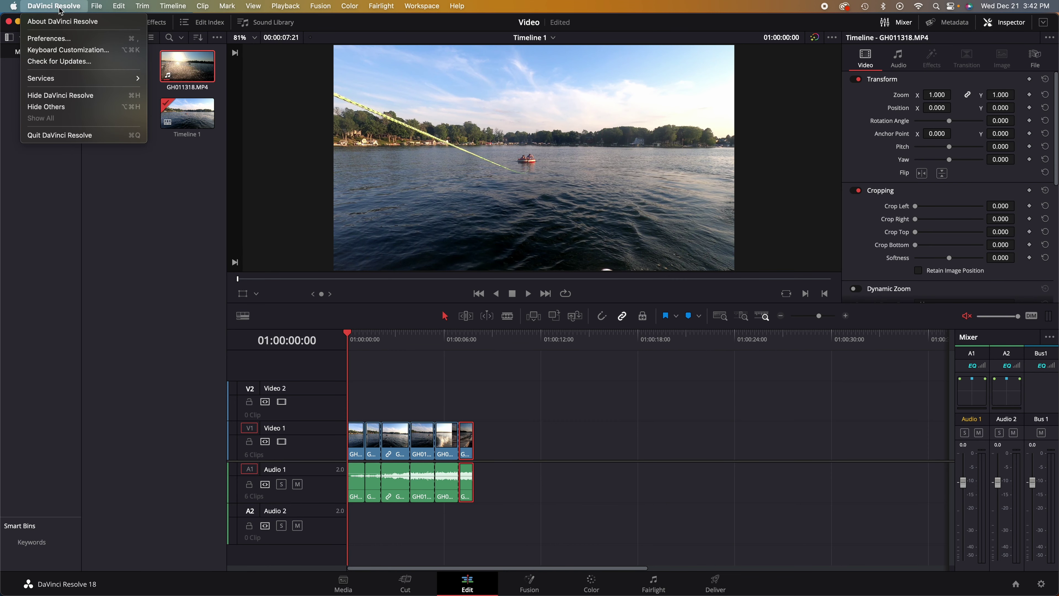
click(68, 50)
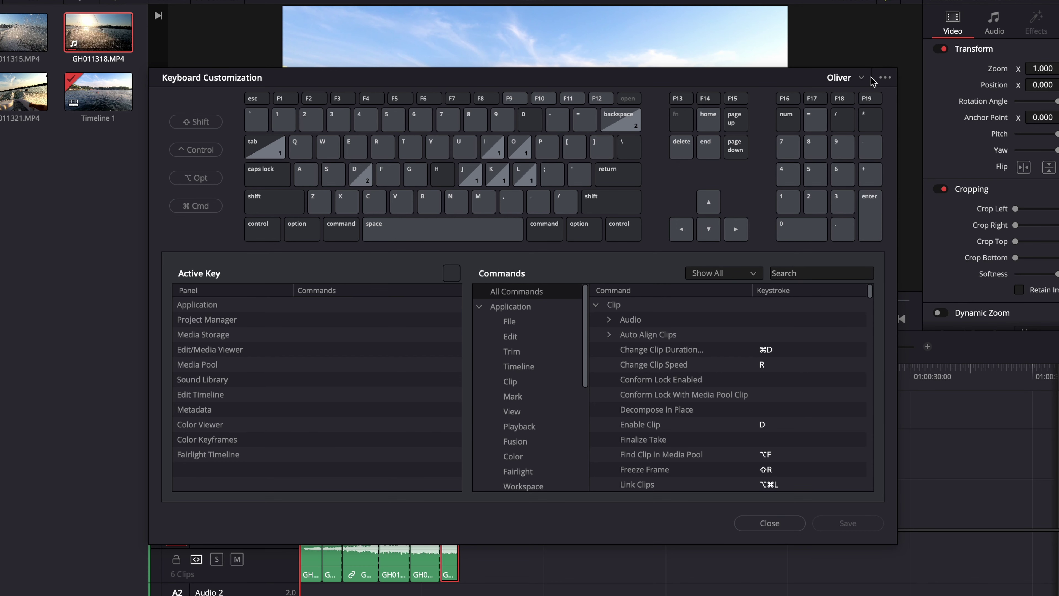
click(861, 78)
click(868, 127)
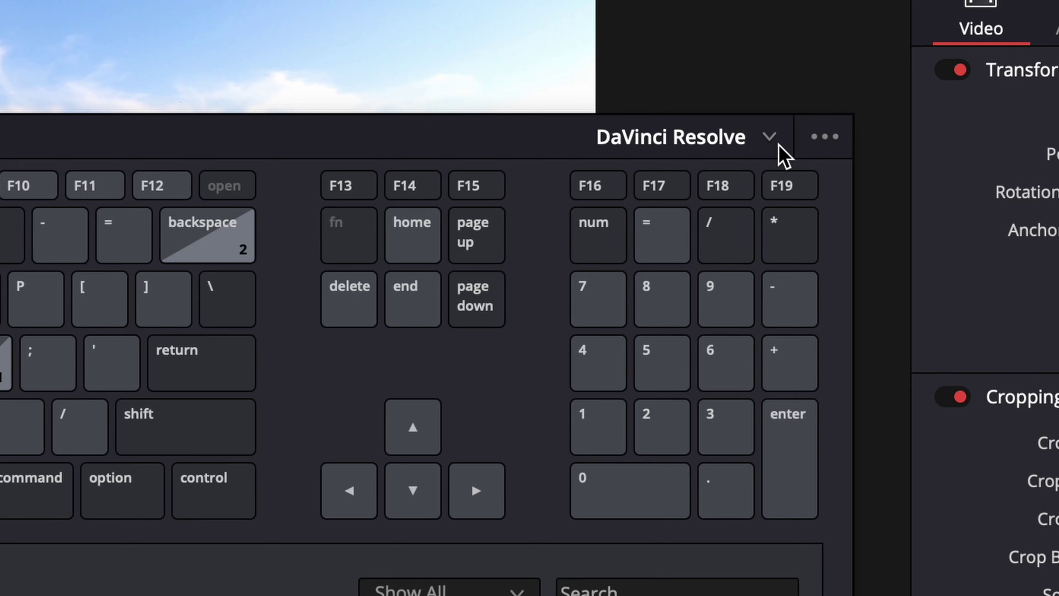
Search for 'razor' and add S as a second Razor shortcut alongside ⌘B.
scroll(729, 396, down, 2)
click(795, 274)
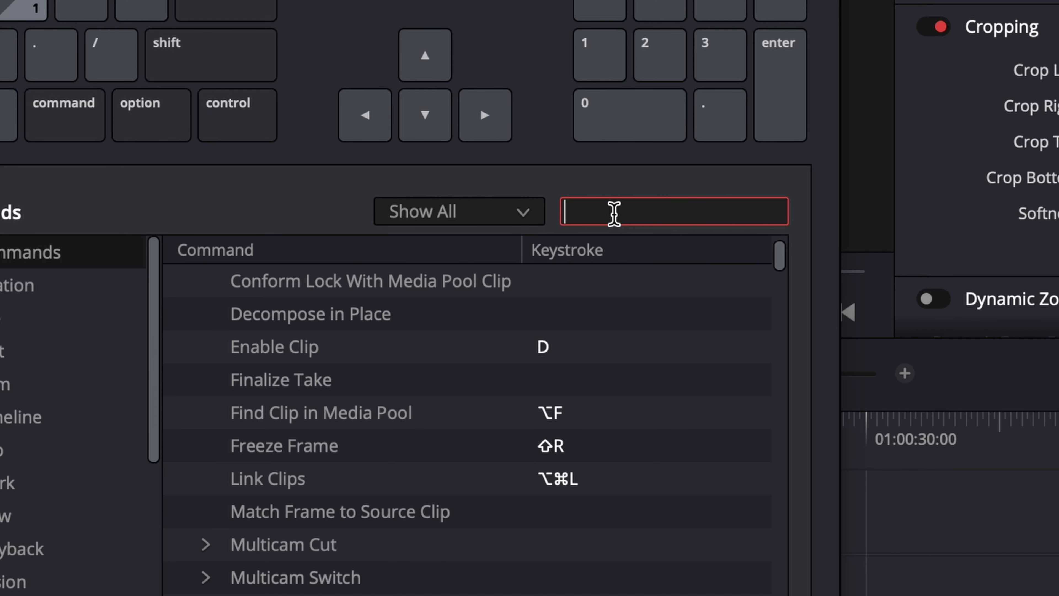
text(rax)
key(BackSpace)
text(zor)
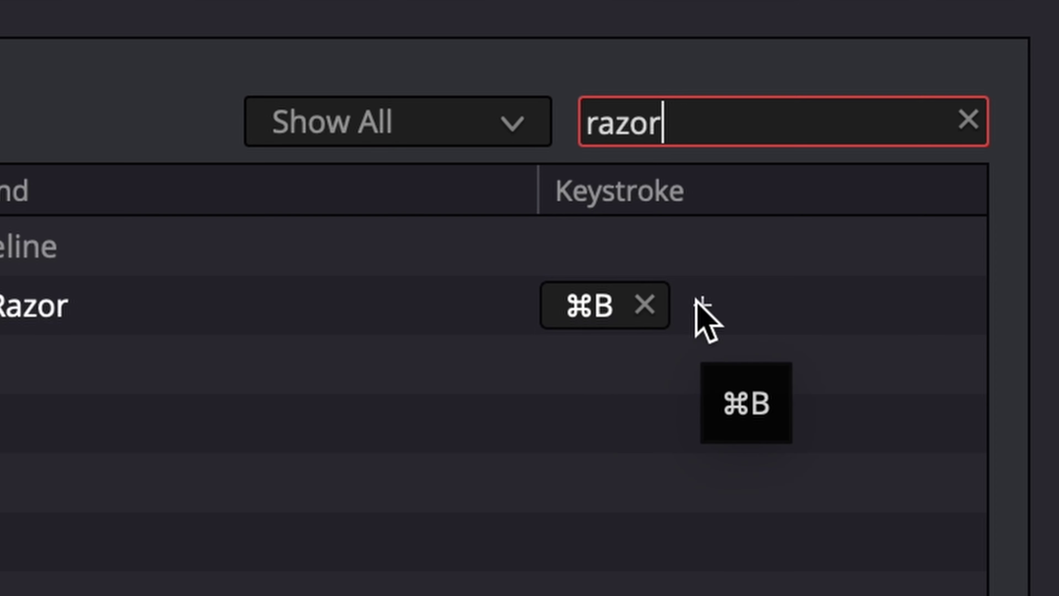
click(709, 306)
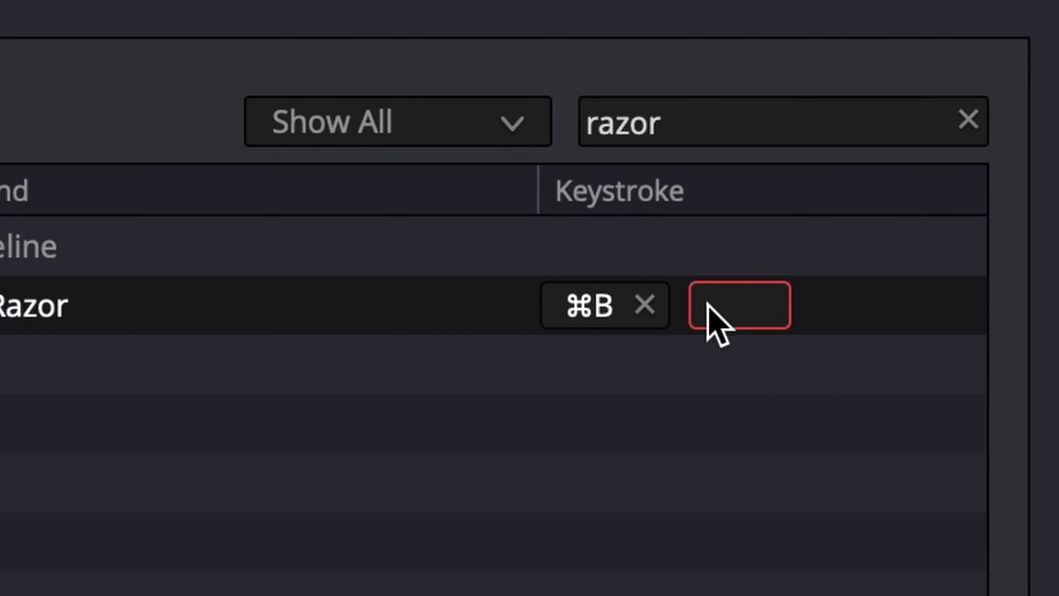
click(762, 302)
key(s)
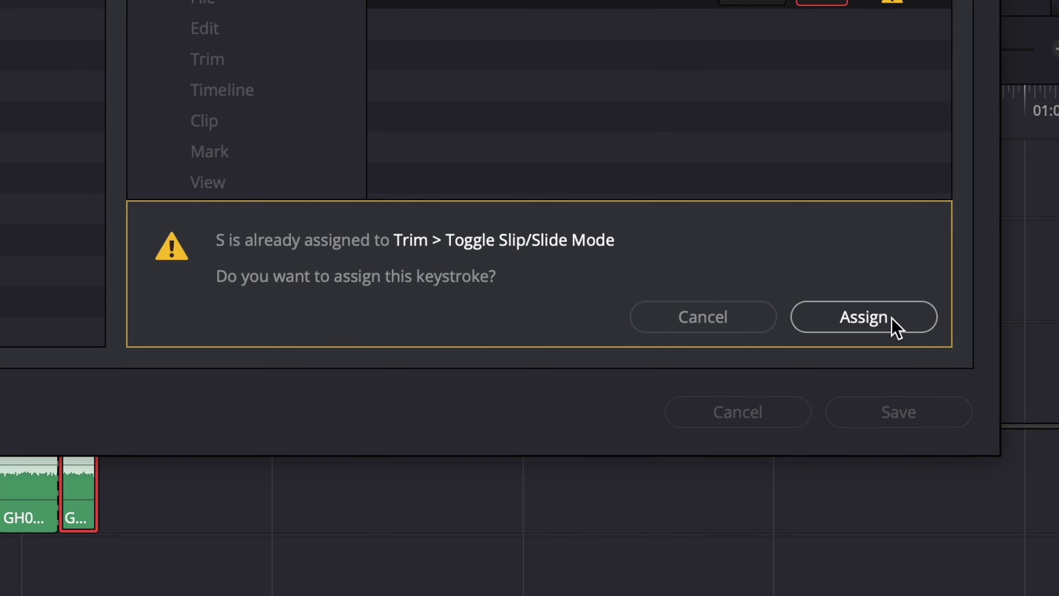
Give Razor the S shortcut and reassign Toggle Slip/Slide Mode to Option-Shift-S.
click(892, 326)
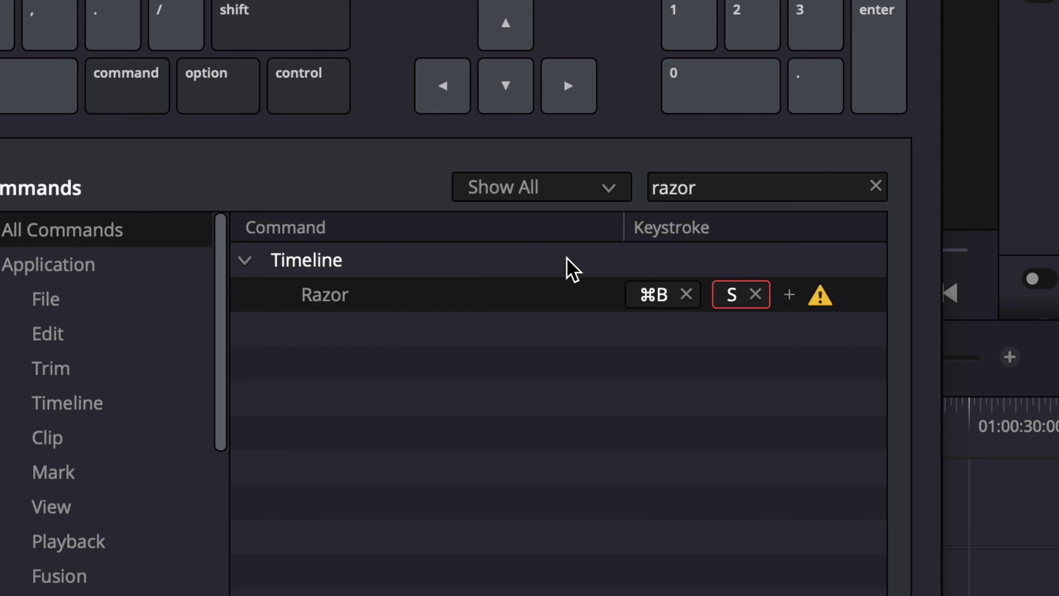
click(717, 190)
text(toggle)
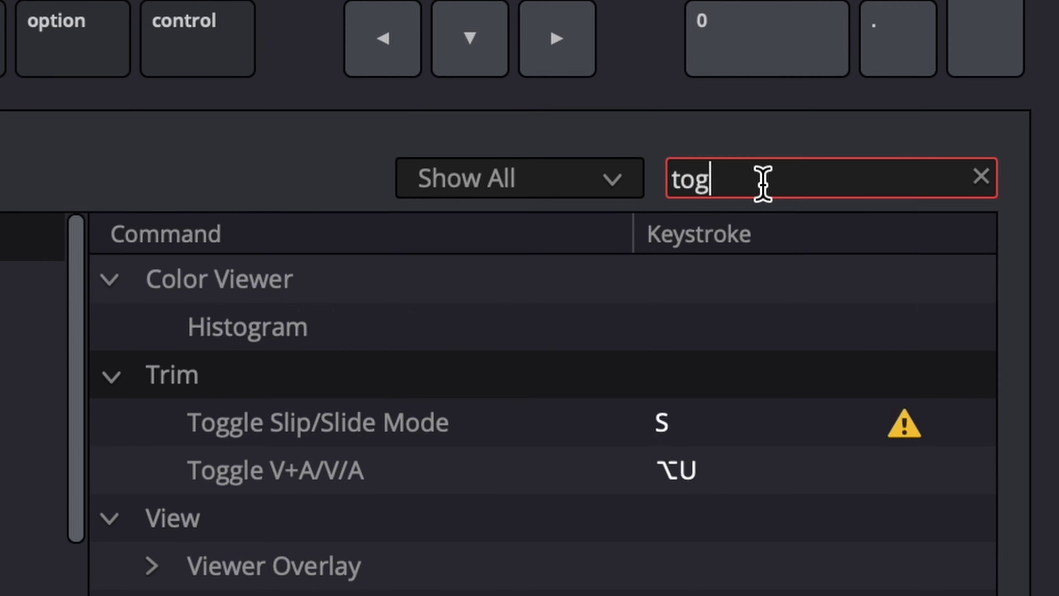
mouse_move(768, 336)
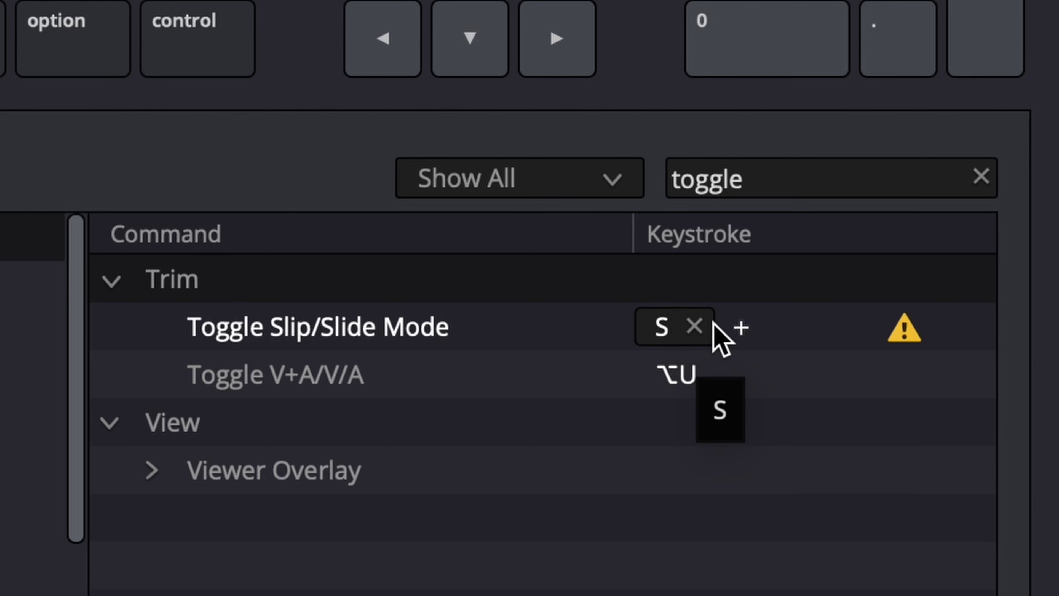
click(742, 326)
click(694, 326)
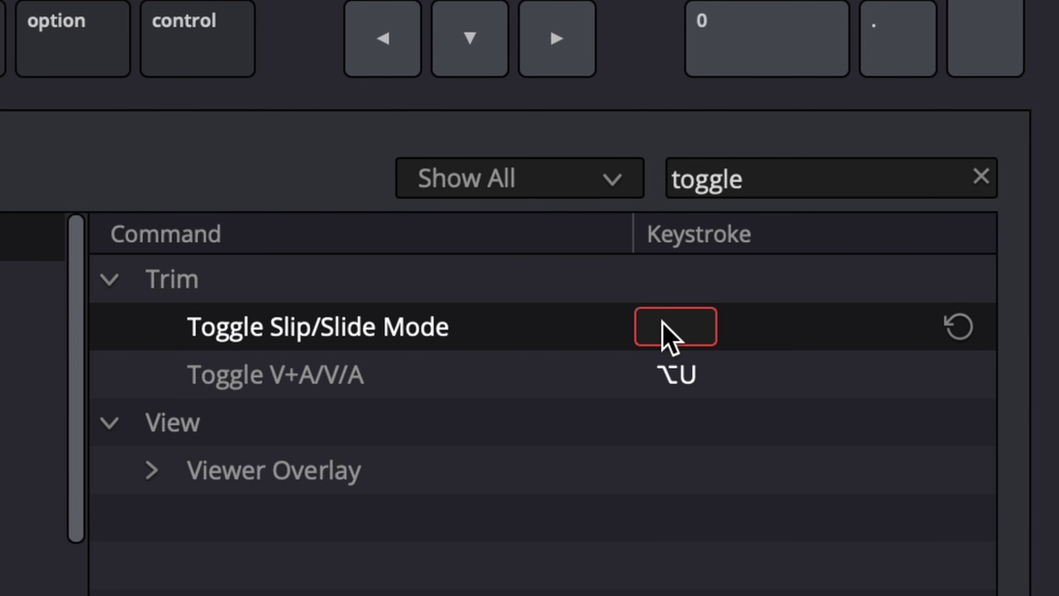
key(alt+shift+s)
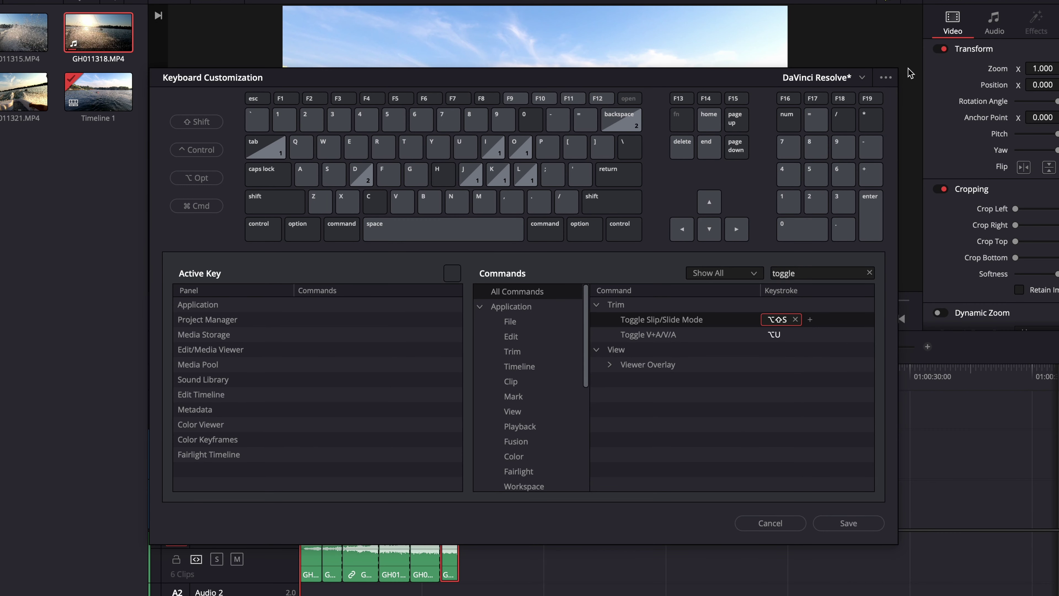
Save the current shortcuts as a new keyboard preset named 'Test'.
click(886, 77)
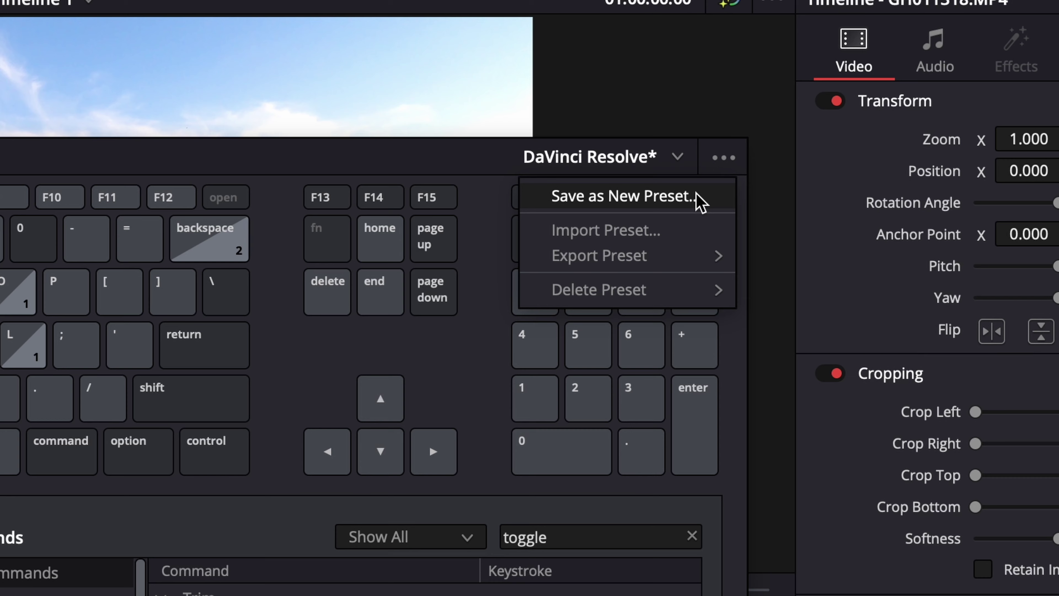
click(696, 197)
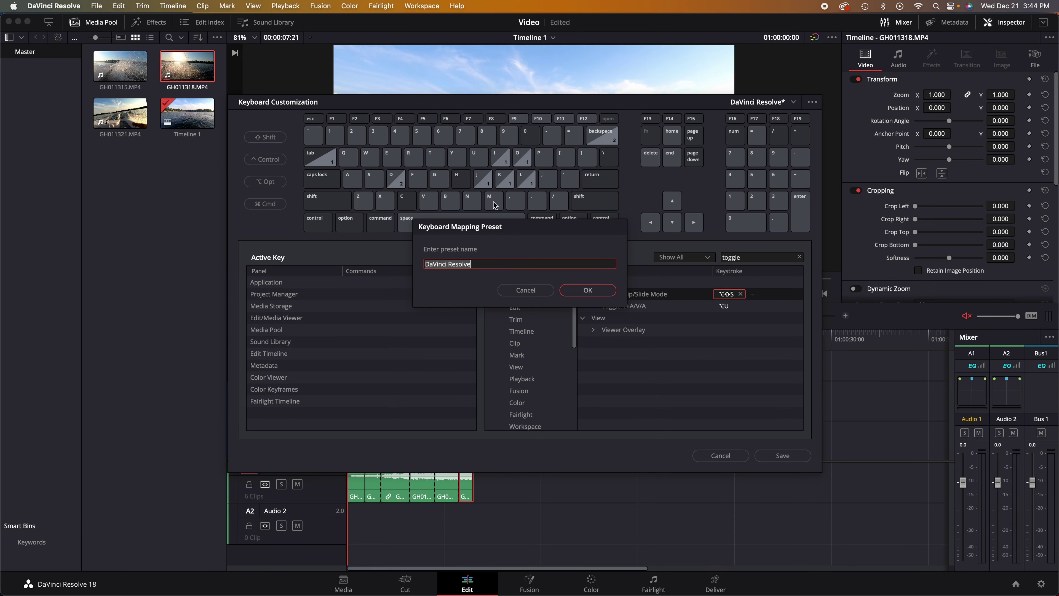
text(Test)
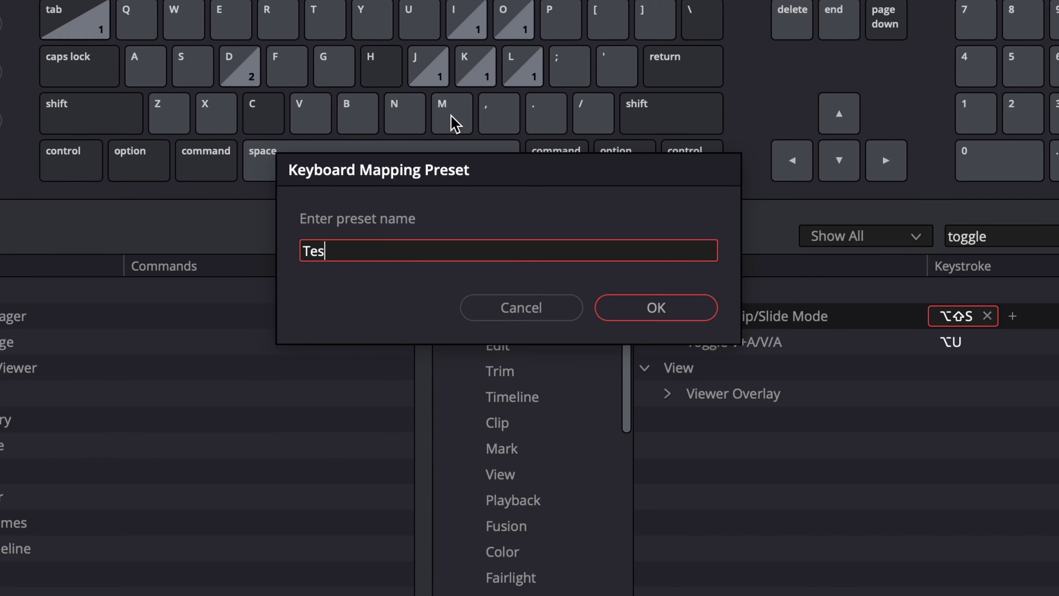
key(Return)
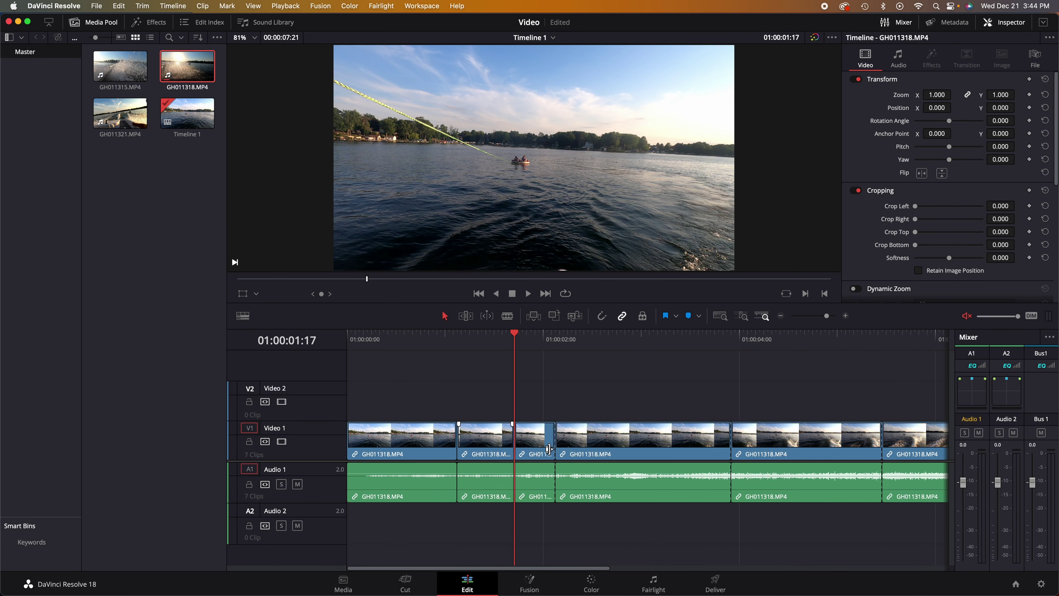
Split the second clip at the playhead with ⌘B, then scrub back to the timeline start.
key(super+b)
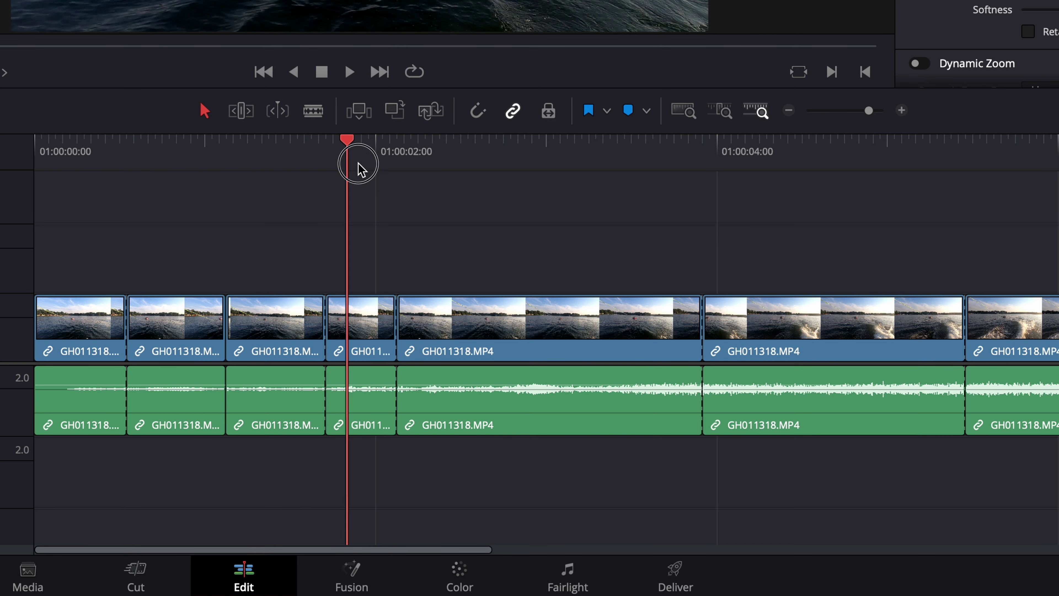
drag(359, 166, 655, 157)
drag(703, 343, 373, 345)
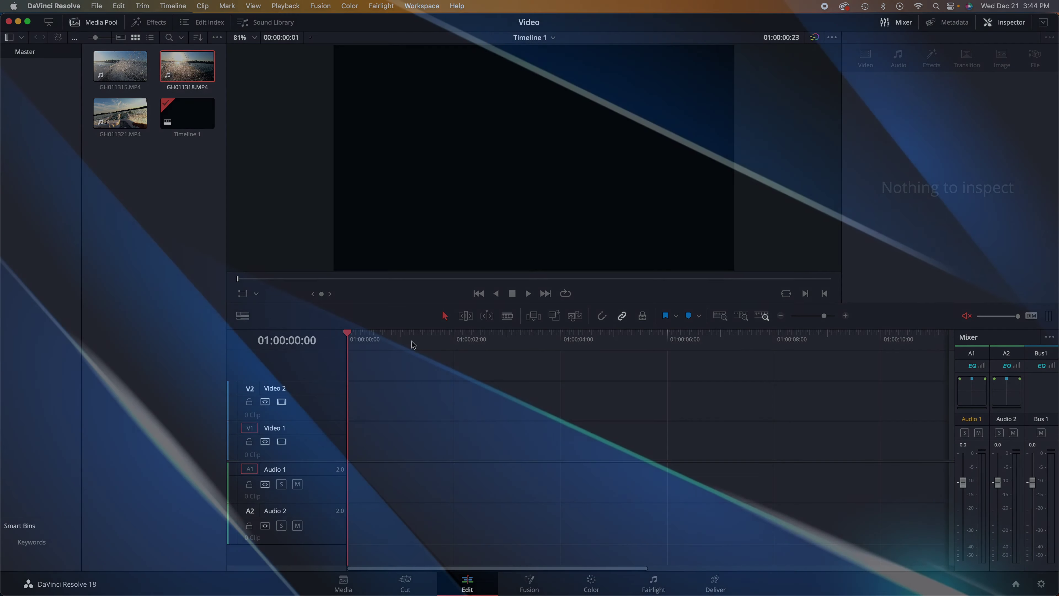